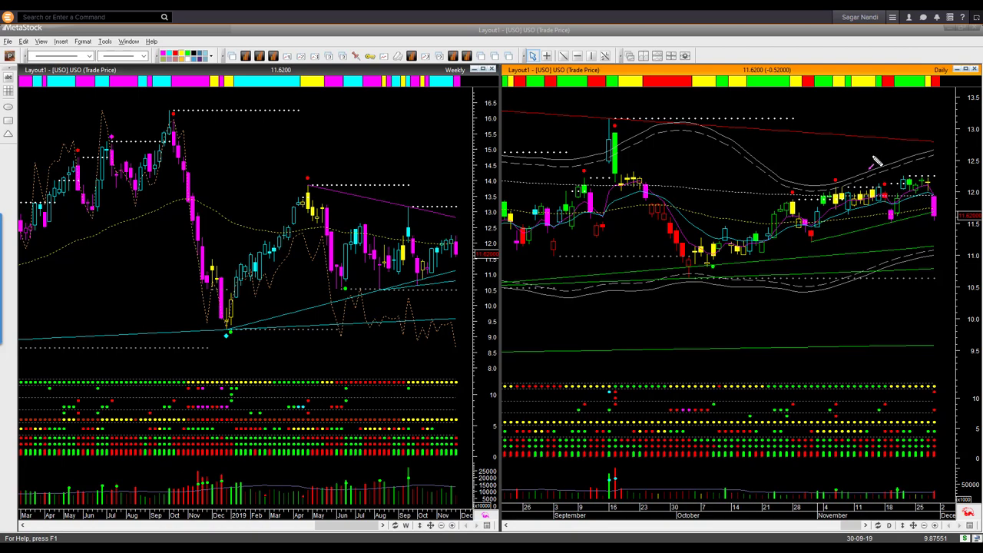
# - Mark the recent highs, the falling red resistance line and the rising green support line with arrows on the USO daily chart
pyautogui.moveTo(873, 148); pyautogui.dragTo(904, 178)
pyautogui.moveTo(893, 138); pyautogui.dragTo(946, 137)
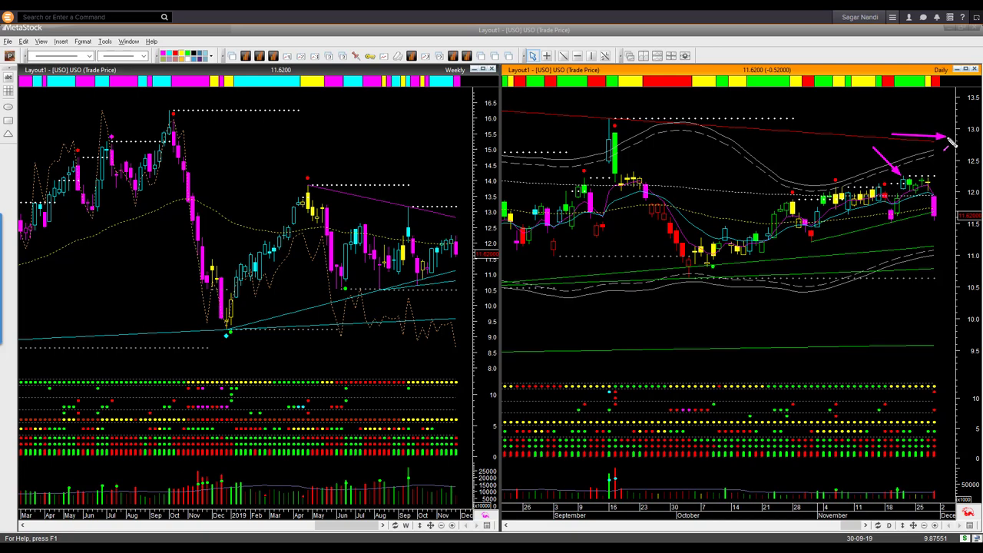
pyautogui.moveTo(877, 235); pyautogui.dragTo(925, 225)
pyautogui.moveTo(874, 116); pyautogui.dragTo(894, 137)
pyautogui.moveTo(863, 244); pyautogui.dragTo(881, 236)
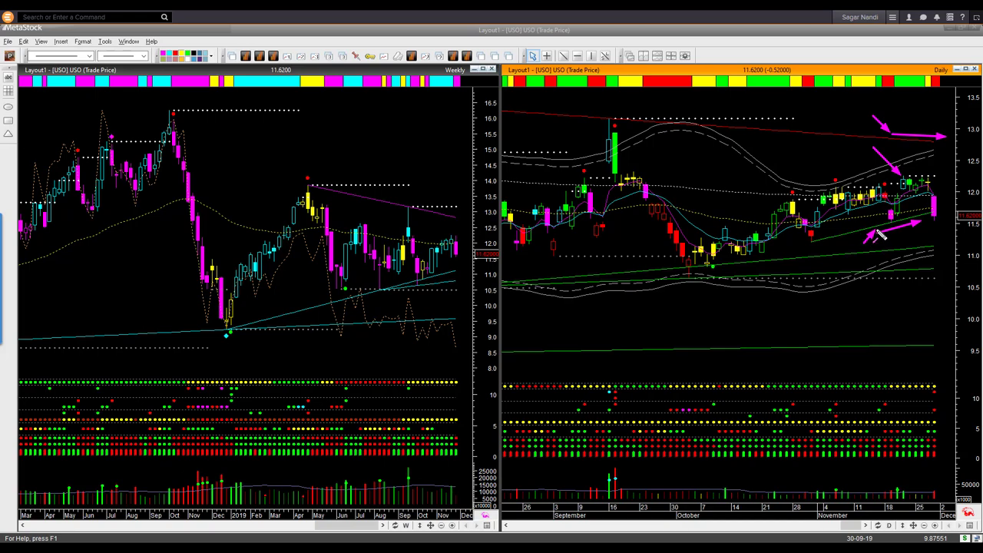
# - Mark the falling resistance, rising support and latest candle level with arrows on the USO weekly chart, and clear the annotations
pyautogui.moveTo(398, 201); pyautogui.dragTo(458, 219)
pyautogui.moveTo(420, 282); pyautogui.dragTo(460, 278)
pyautogui.moveTo(452, 244); pyautogui.dragTo(484, 245)
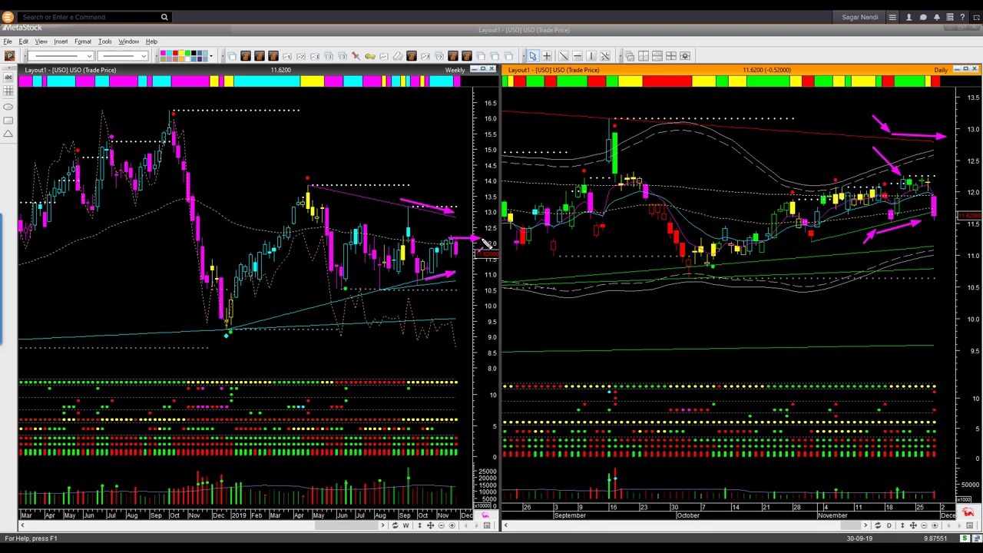
pyautogui.moveTo(507, 286); pyautogui.dragTo(513, 281)
pyautogui.press('Escape')
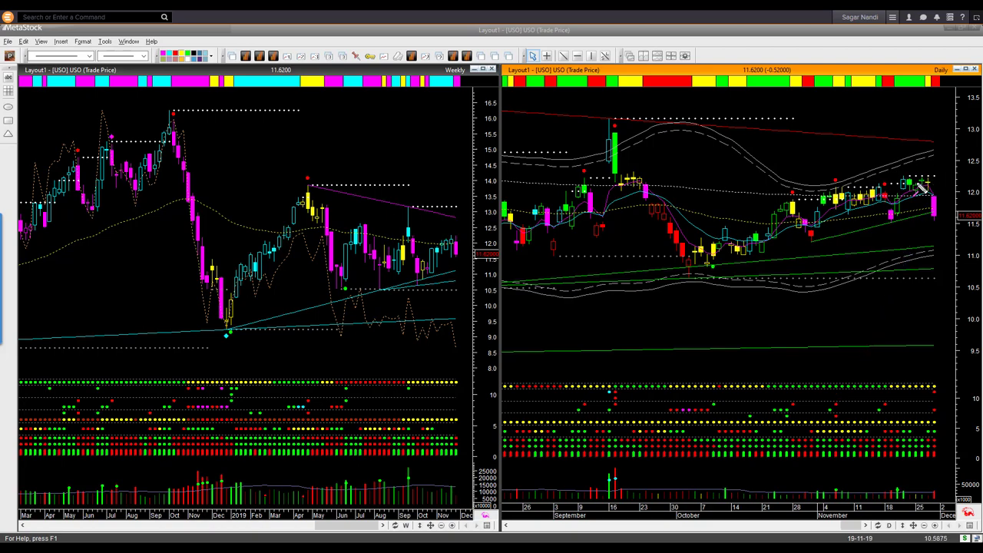
# - Mark the latest drop on the USO daily chart, with arrows for a rebound from trendline support and, after clearing them, for a breakdown
pyautogui.moveTo(917, 181)
pyautogui.mouseDown()
pyautogui.moveTo(931, 183)
pyautogui.moveTo(943, 209)
pyautogui.mouseUp()
pyautogui.moveTo(886, 227); pyautogui.dragTo(923, 219)
pyautogui.moveTo(943, 221); pyautogui.dragTo(957, 205)
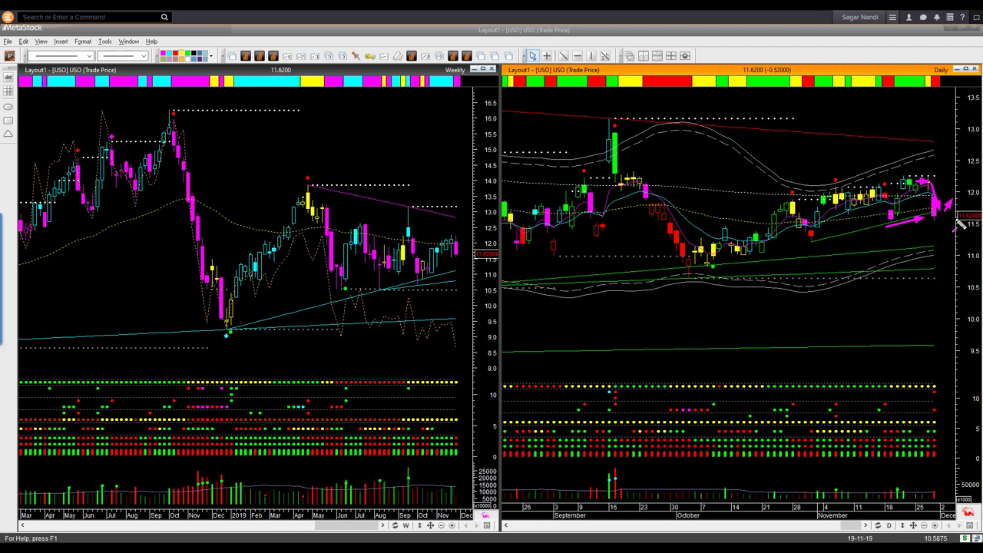
pyautogui.press('e')
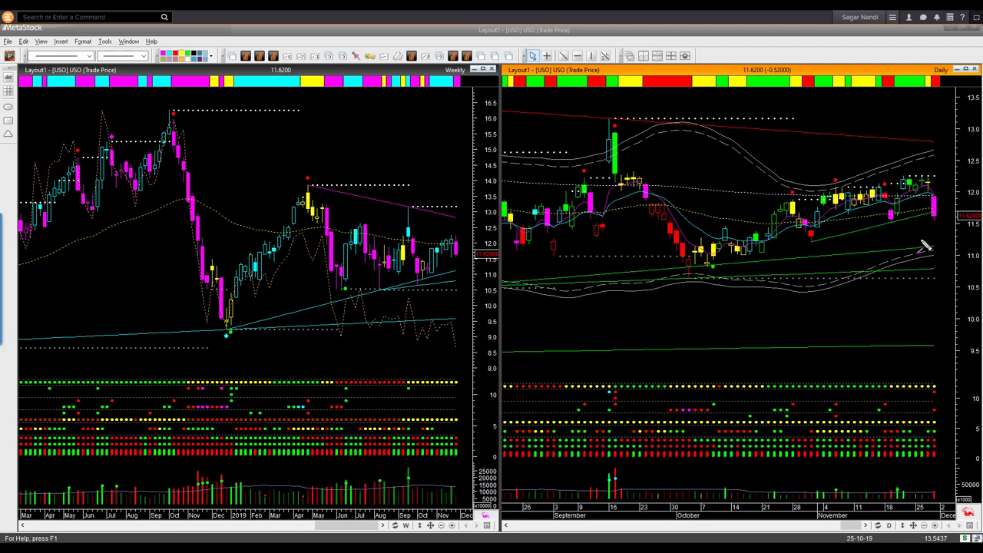
pyautogui.moveTo(934, 218); pyautogui.dragTo(951, 254)
pyautogui.moveTo(916, 170)
pyautogui.mouseDown()
pyautogui.moveTo(944, 169)
pyautogui.moveTo(938, 175)
pyautogui.mouseUp()
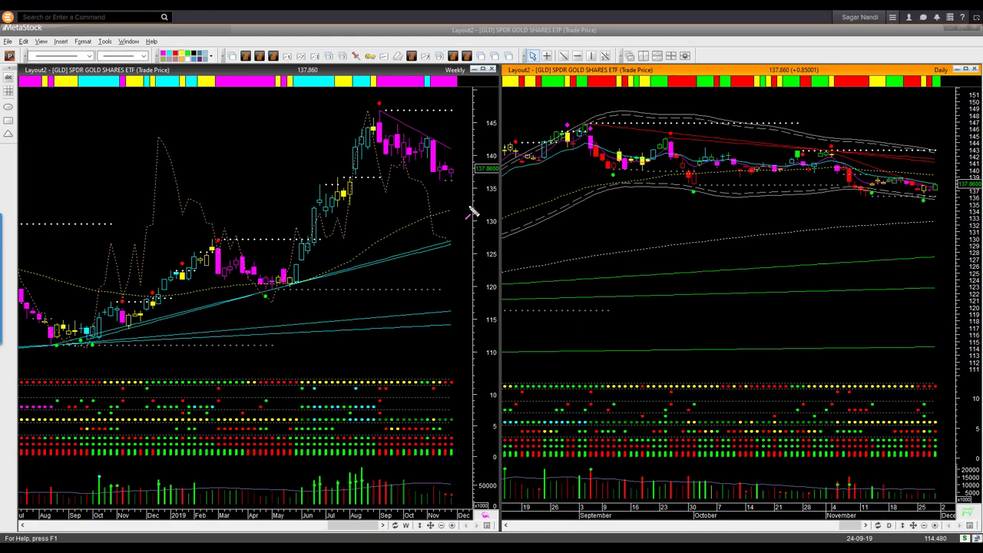
# - Mark the falling relative performance line, the horizontal support, the prior June–July highs and the latest candles on the GLD weekly chart
pyautogui.moveTo(416, 201); pyautogui.dragTo(432, 243)
pyautogui.moveTo(434, 229); pyautogui.dragTo(454, 240)
pyautogui.moveTo(438, 178); pyautogui.dragTo(461, 180)
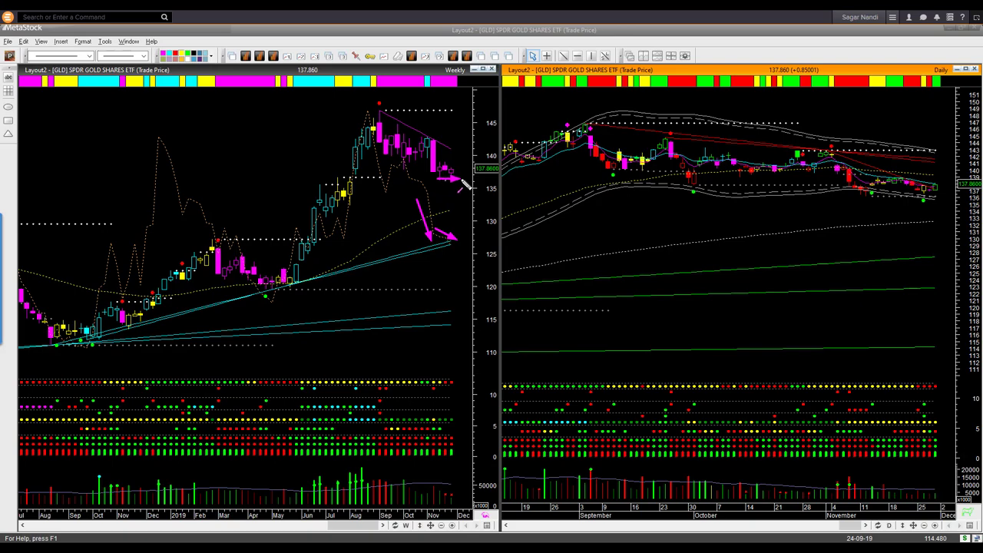
pyautogui.moveTo(354, 177); pyautogui.dragTo(440, 183)
pyautogui.moveTo(316, 159)
pyautogui.mouseDown()
pyautogui.moveTo(336, 179)
pyautogui.moveTo(352, 174)
pyautogui.mouseUp()
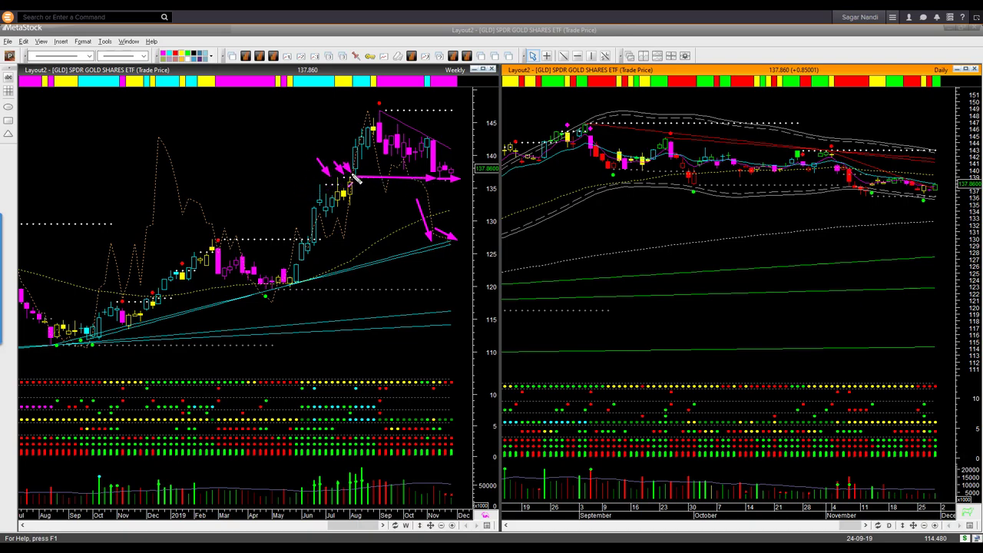
pyautogui.moveTo(434, 192); pyautogui.dragTo(458, 181)
# - Mark the support from the October low, the November decline and a possible bounce with arrows on the GLD daily chart
pyautogui.moveTo(702, 187)
pyautogui.mouseDown()
pyautogui.moveTo(840, 188)
pyautogui.moveTo(864, 204)
pyautogui.moveTo(925, 202)
pyautogui.moveTo(944, 190)
pyautogui.mouseUp()
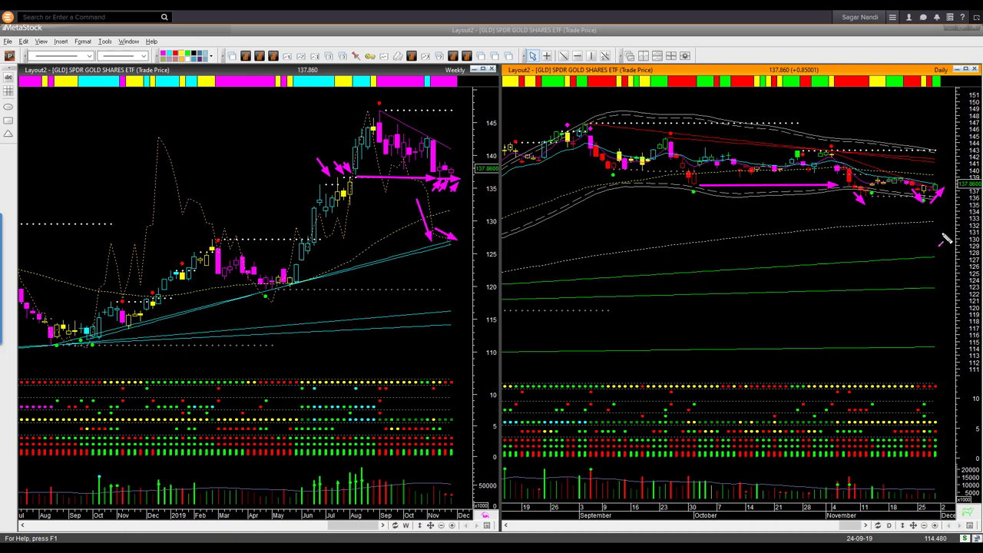
pyautogui.moveTo(866, 163); pyautogui.dragTo(931, 189)
pyautogui.moveTo(939, 188); pyautogui.dragTo(949, 171)
pyautogui.moveTo(941, 228); pyautogui.dragTo(947, 220)
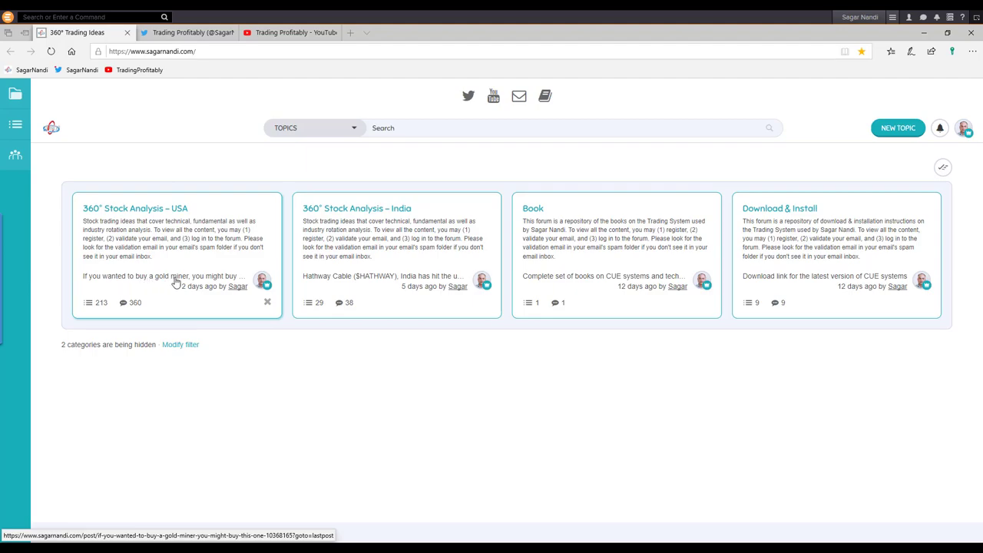
# - In the browser forum, open the gold miner post, highlight its SSRM ticker and enlarge the first attached image
pyautogui.click(149, 282)
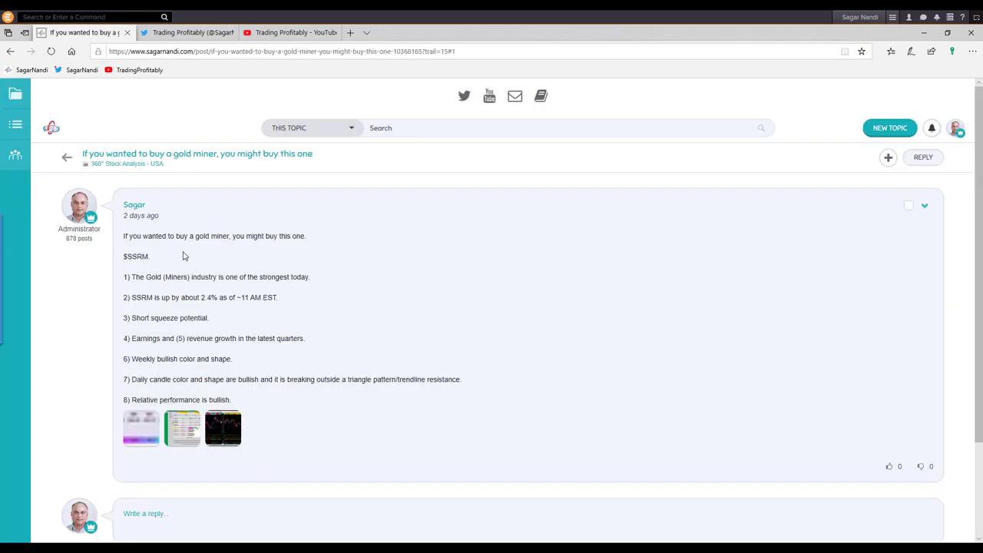
pyautogui.moveTo(137, 215)
pyautogui.moveTo(150, 258); pyautogui.dragTo(129, 260)
pyautogui.click(136, 432)
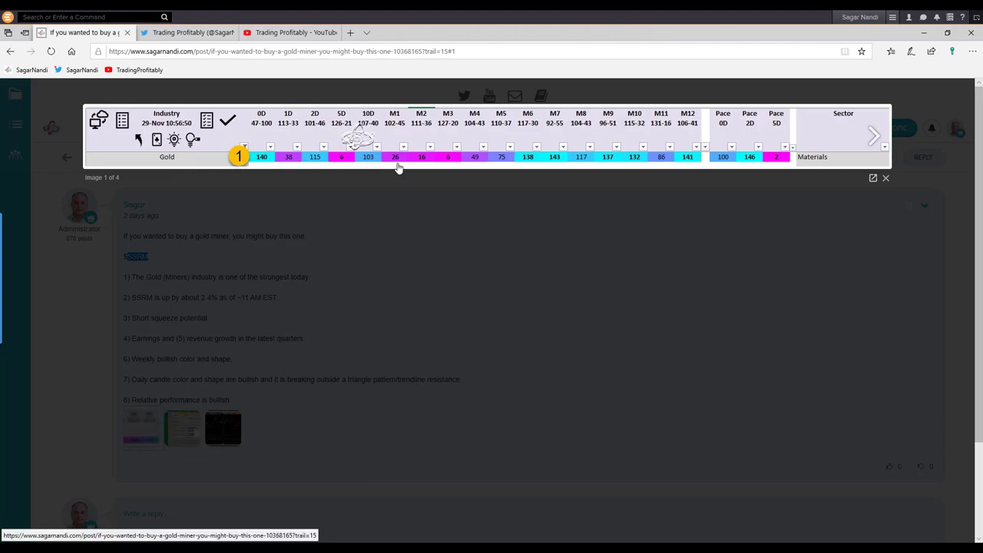
# - Mark the M4 to M1 ranks and the 0D rank in the Gold industry row with arrows, and clear the annotations
pyautogui.moveTo(476, 166); pyautogui.dragTo(390, 175)
pyautogui.moveTo(219, 192); pyautogui.dragTo(268, 173)
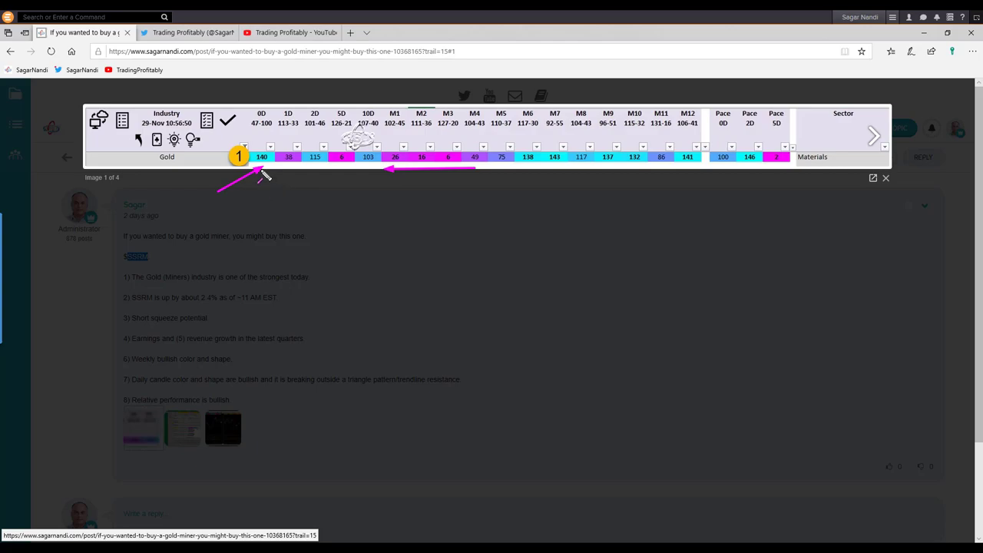
pyautogui.moveTo(252, 135); pyautogui.dragTo(261, 154)
pyautogui.press('Escape')
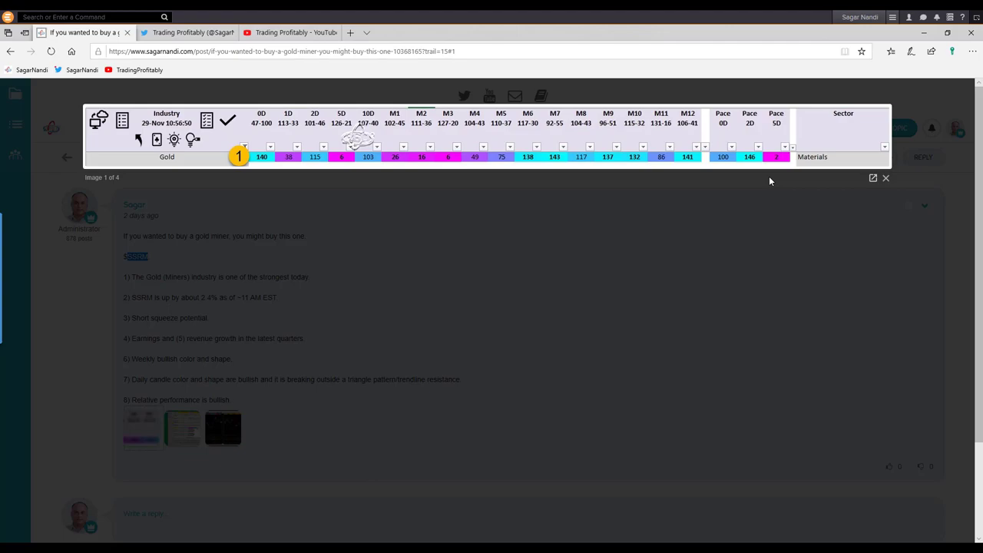
# - Show the post's second image and mark the root stock SSRM.OQ and the name SSR Mining Inc with arrows
pyautogui.click(873, 140)
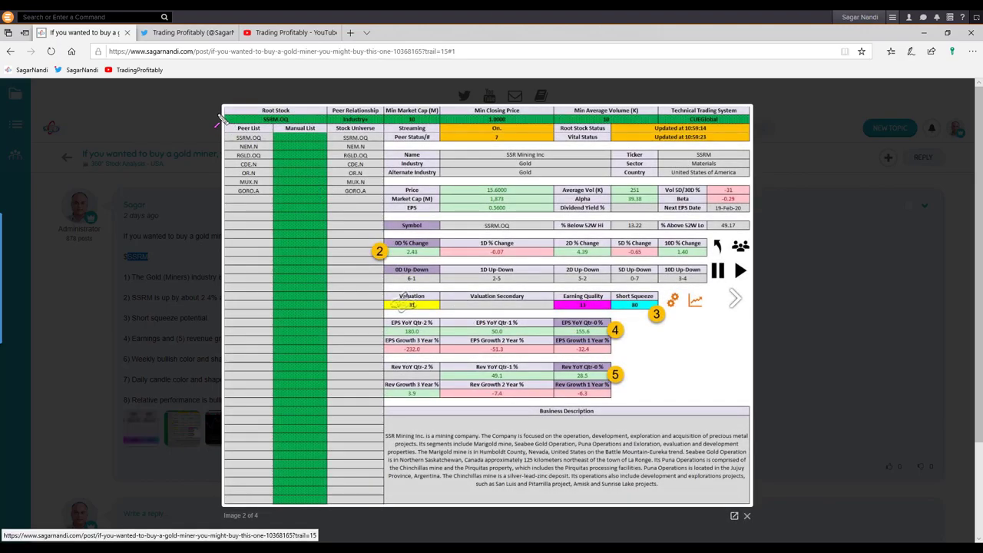
pyautogui.moveTo(214, 111); pyautogui.dragTo(261, 123)
pyautogui.moveTo(476, 143); pyautogui.dragTo(503, 153)
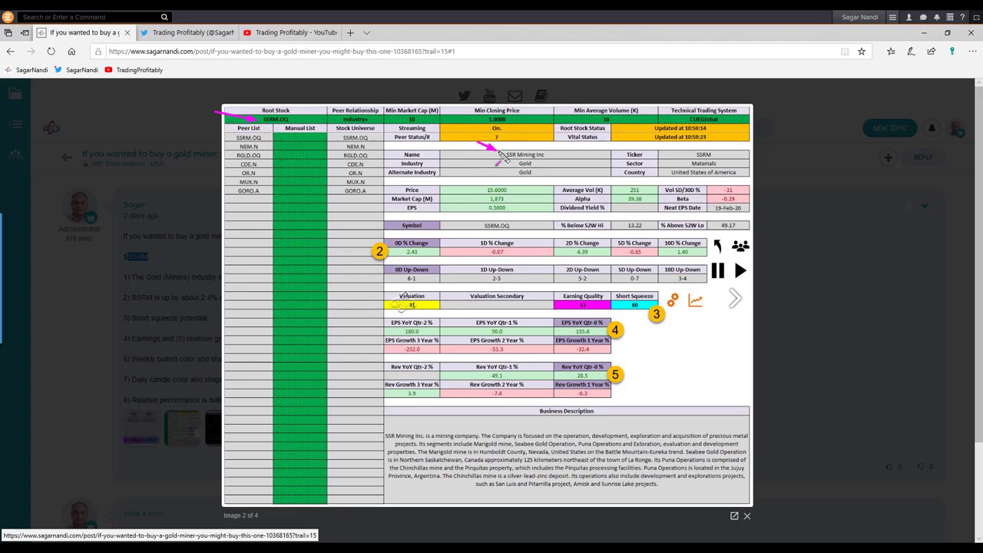
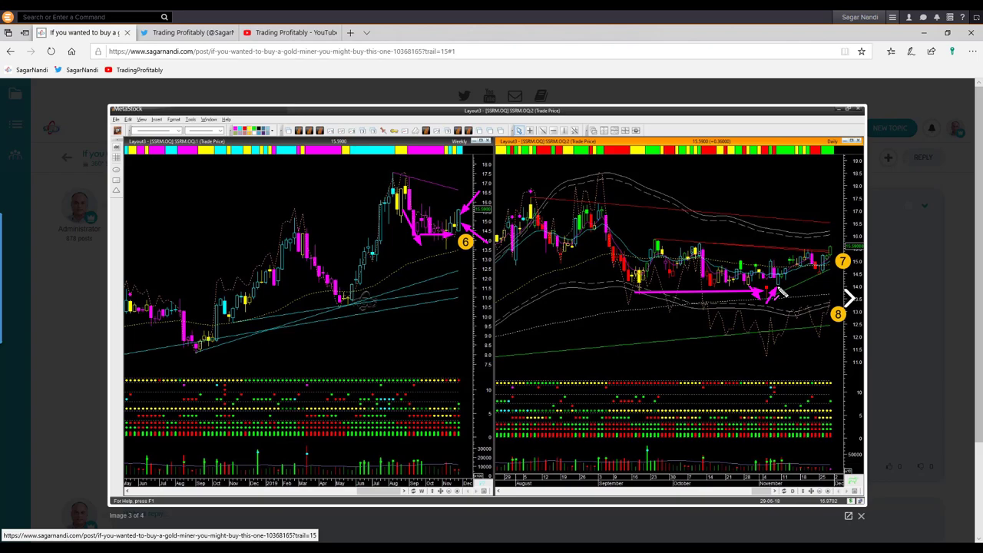
# - Mark the rising support, the falling trendline resistance and the breakout candle with arrows on the SSRM daily chart image
pyautogui.moveTo(782, 292); pyautogui.dragTo(820, 274)
pyautogui.moveTo(742, 244); pyautogui.dragTo(820, 250)
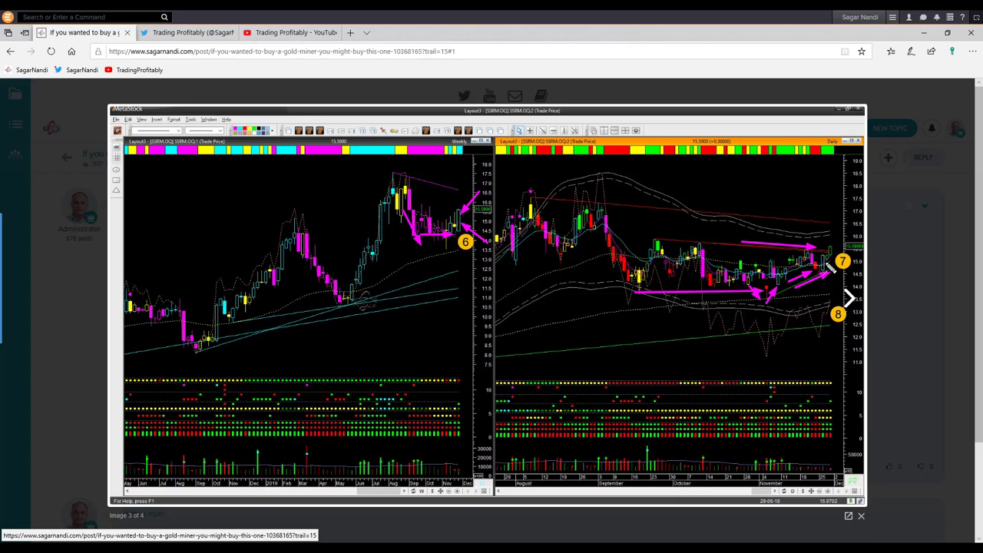
pyautogui.moveTo(854, 221); pyautogui.dragTo(837, 254)
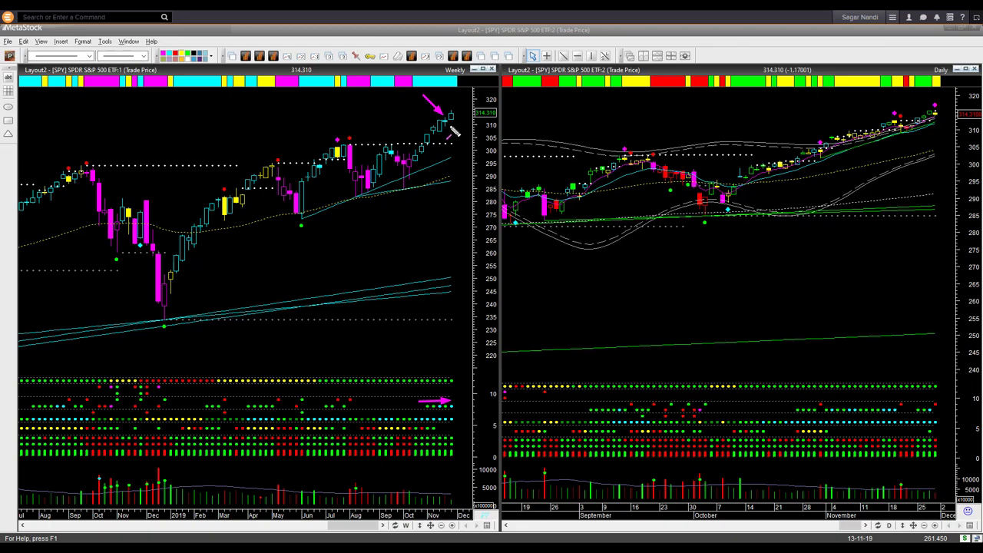
# - Mark the latest candle and indicator dots on the SPY weekly chart, and the October low and following rally on the daily chart
pyautogui.moveTo(454, 132); pyautogui.dragTo(463, 119)
pyautogui.moveTo(471, 395)
pyautogui.mouseDown()
pyautogui.moveTo(469, 384)
pyautogui.moveTo(455, 402)
pyautogui.mouseUp()
pyautogui.moveTo(775, 182); pyautogui.dragTo(772, 187)
pyautogui.moveTo(705, 246); pyautogui.dragTo(730, 223)
pyautogui.moveTo(756, 190); pyautogui.dragTo(945, 127)
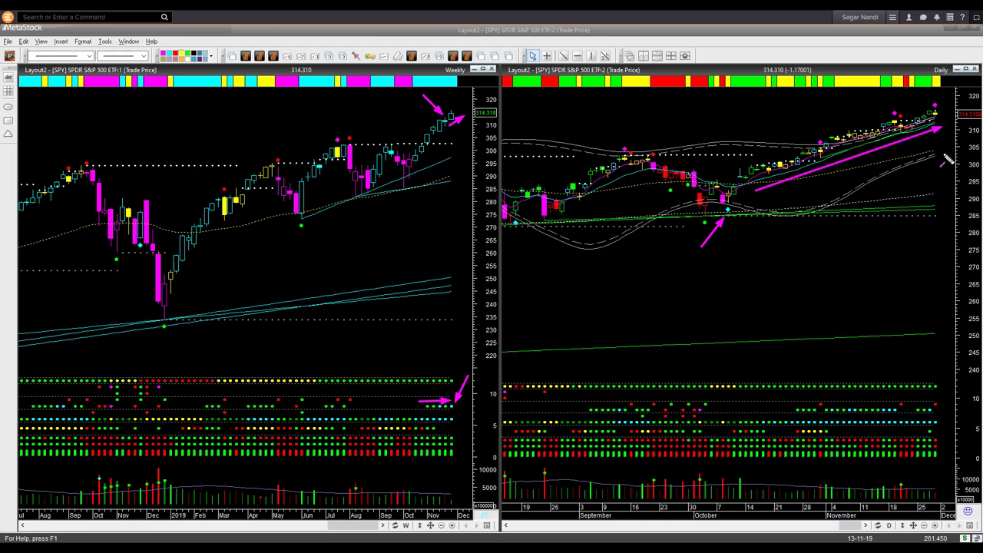
# - Mark the two recent diamond signals and the continuing upward direction of the November trend on the SPY daily chart
pyautogui.moveTo(882, 96); pyautogui.dragTo(895, 112)
pyautogui.moveTo(954, 94)
pyautogui.mouseDown()
pyautogui.moveTo(946, 84)
pyautogui.moveTo(942, 107)
pyautogui.mouseUp()
pyautogui.moveTo(886, 145); pyautogui.dragTo(964, 120)
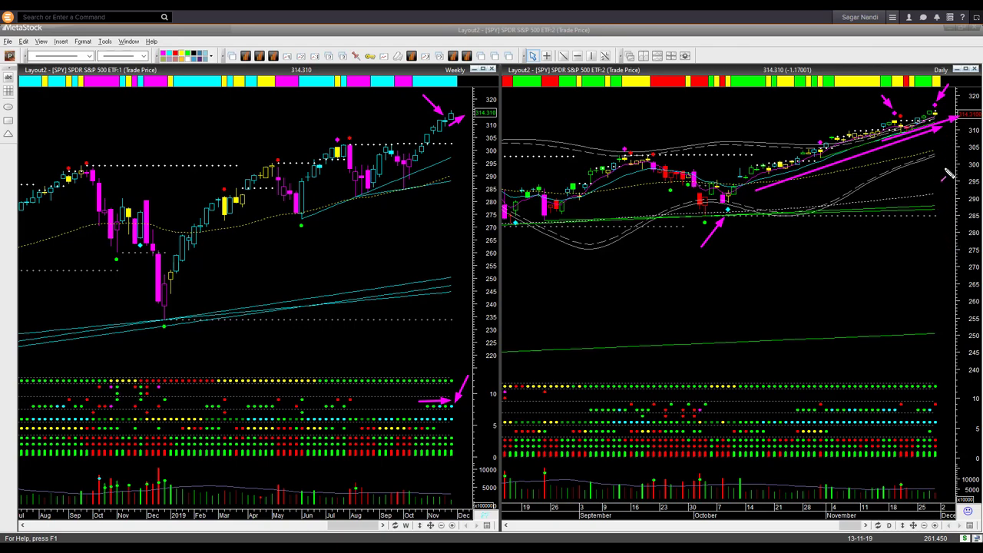
pyautogui.moveTo(941, 120); pyautogui.dragTo(969, 113)
pyautogui.moveTo(949, 166); pyautogui.dragTo(957, 158)
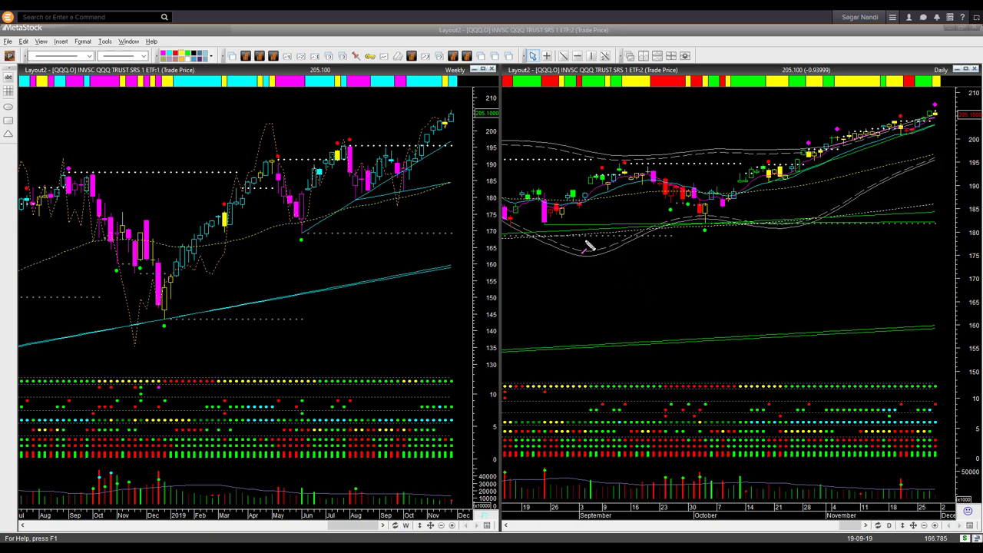
# - Mark the latest candles, their upward direction and the indicator dot row with arrows on the QQQ weekly chart
pyautogui.moveTo(427, 103); pyautogui.dragTo(440, 120)
pyautogui.moveTo(451, 129); pyautogui.dragTo(473, 119)
pyautogui.moveTo(415, 398); pyautogui.dragTo(460, 398)
# - Mark the upward continuation, the rising support trendline and the latest diamond signal with arrows on the QQQ daily chart
pyautogui.moveTo(935, 126); pyautogui.dragTo(956, 111)
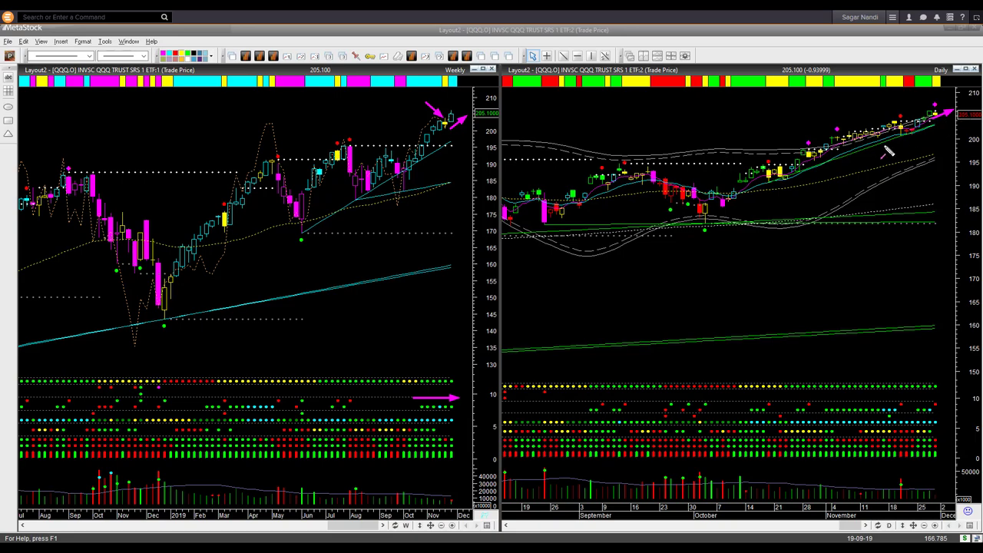
pyautogui.moveTo(857, 155); pyautogui.dragTo(942, 134)
pyautogui.moveTo(912, 88); pyautogui.dragTo(935, 106)
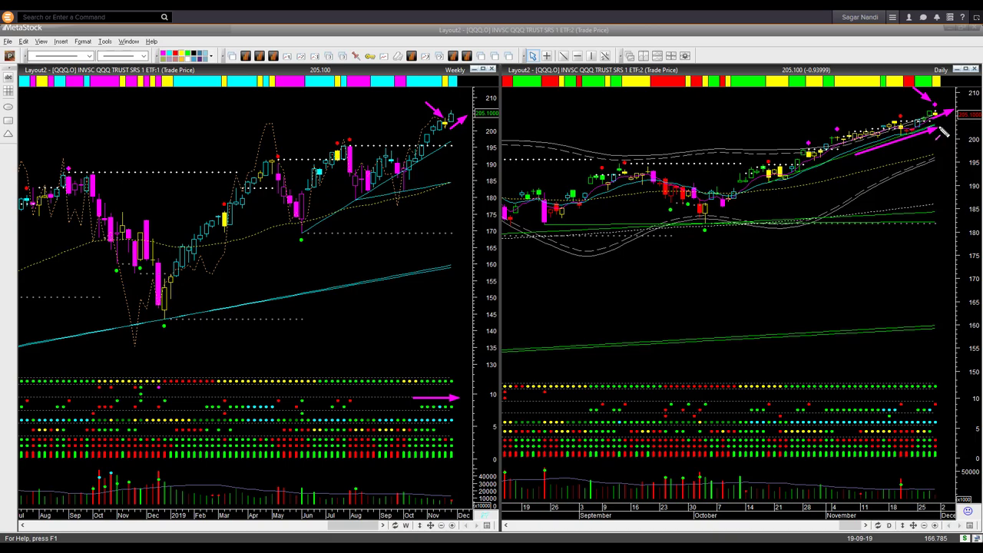
pyautogui.moveTo(945, 132); pyautogui.dragTo(972, 121)
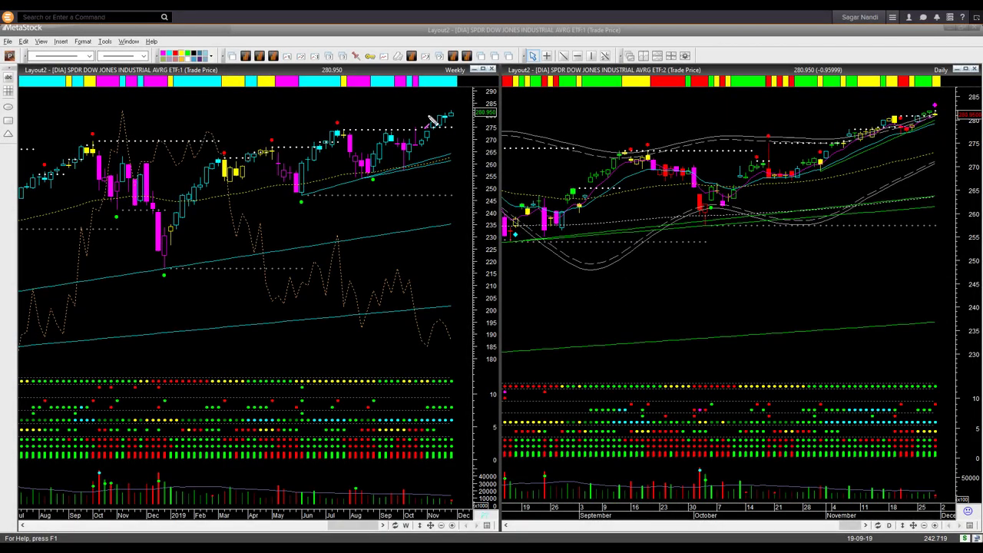
# - Mark the latest candles, their upward direction and the declining relative performance line with arrows on the DIA weekly chart
pyautogui.moveTo(427, 100); pyautogui.dragTo(439, 111)
pyautogui.moveTo(450, 123); pyautogui.dragTo(464, 115)
pyautogui.moveTo(364, 257); pyautogui.dragTo(459, 330)
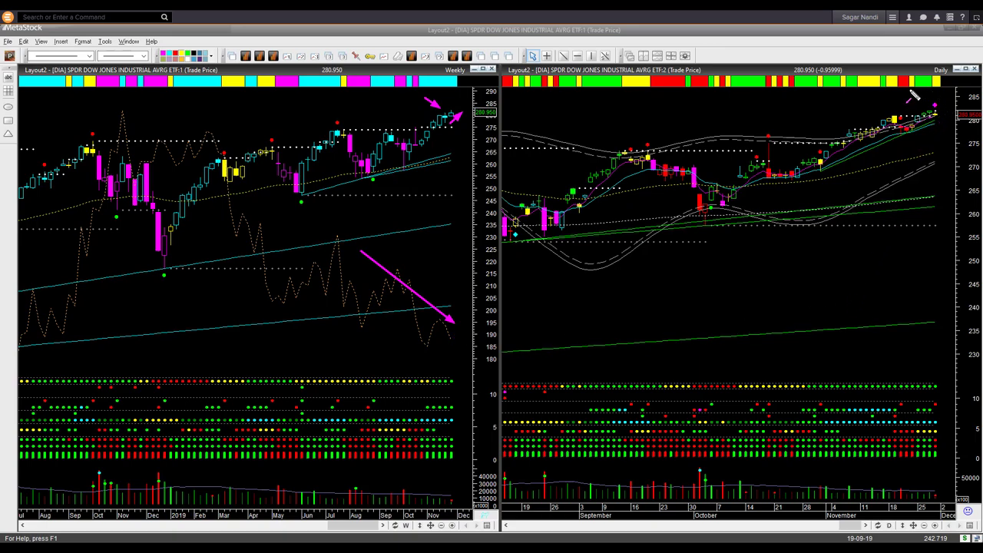
# - Mark the latest diamond signal, the rising support trendline and the upward continuation with arrows on the DIA daily chart
pyautogui.moveTo(916, 94); pyautogui.dragTo(934, 106)
pyautogui.moveTo(893, 141); pyautogui.dragTo(952, 120)
pyautogui.moveTo(944, 120); pyautogui.dragTo(961, 111)
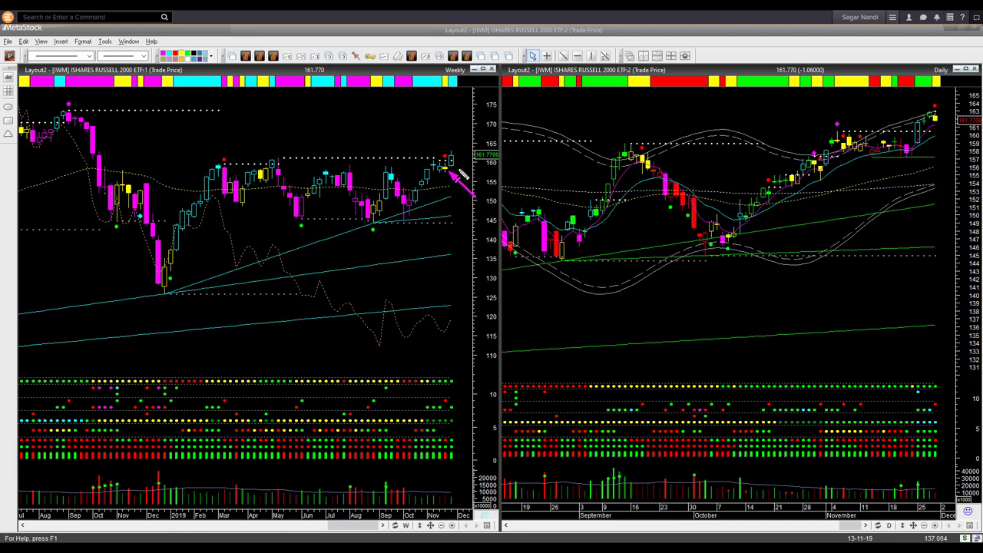
# - Mark the resistance level and upward breakout direction with arrows on both the weekly and daily IWM charts
pyautogui.moveTo(455, 168); pyautogui.dragTo(466, 152)
pyautogui.moveTo(398, 159); pyautogui.dragTo(440, 159)
pyautogui.moveTo(868, 129); pyautogui.dragTo(910, 132)
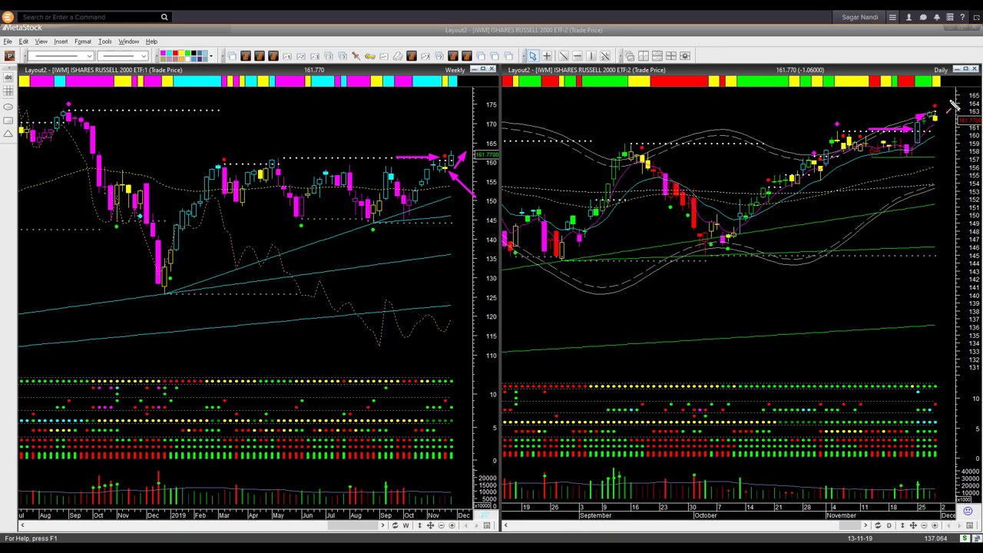
pyautogui.moveTo(950, 106)
pyautogui.mouseDown()
pyautogui.moveTo(955, 86)
pyautogui.moveTo(943, 109)
pyautogui.mouseUp()
pyautogui.moveTo(944, 115); pyautogui.dragTo(960, 111)
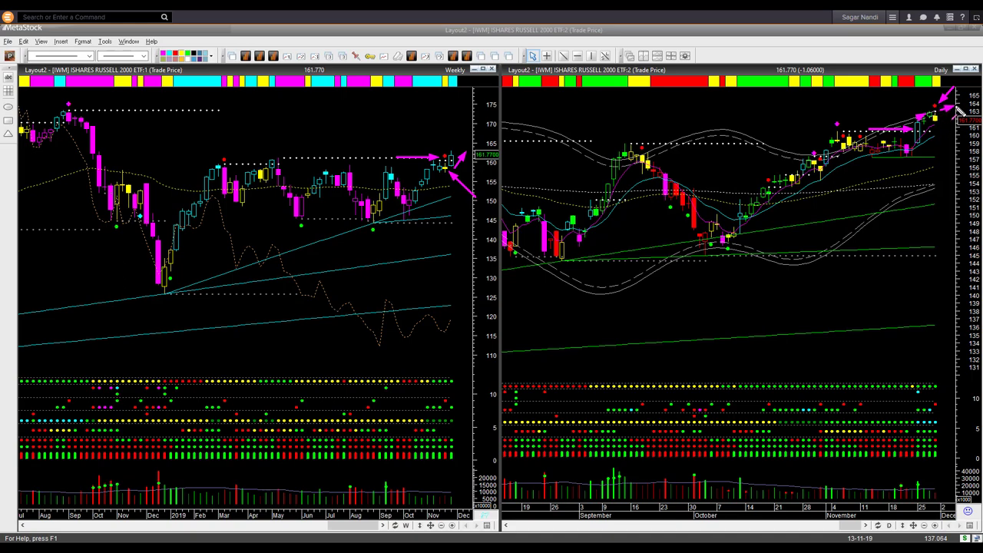
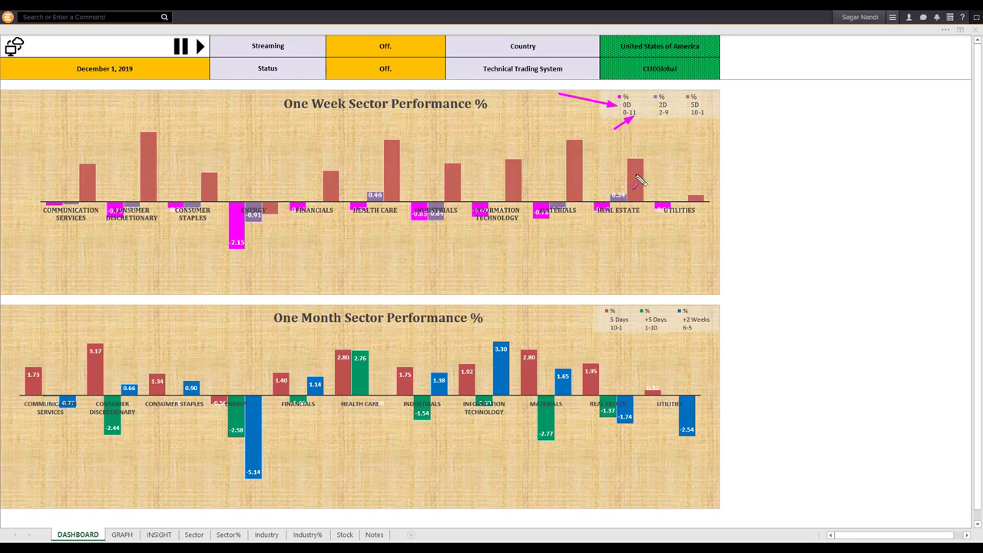
# - On the One Week Sector Performance chart, mark the 0D bars for Utilities, Real Estate and Materials, the zero line, the Energy 5D bar and the legend
pyautogui.moveTo(642, 240); pyautogui.dragTo(658, 221)
pyautogui.moveTo(581, 243); pyautogui.dragTo(597, 222)
pyautogui.moveTo(533, 241); pyautogui.dragTo(540, 229)
pyautogui.moveTo(17, 203); pyautogui.dragTo(38, 204)
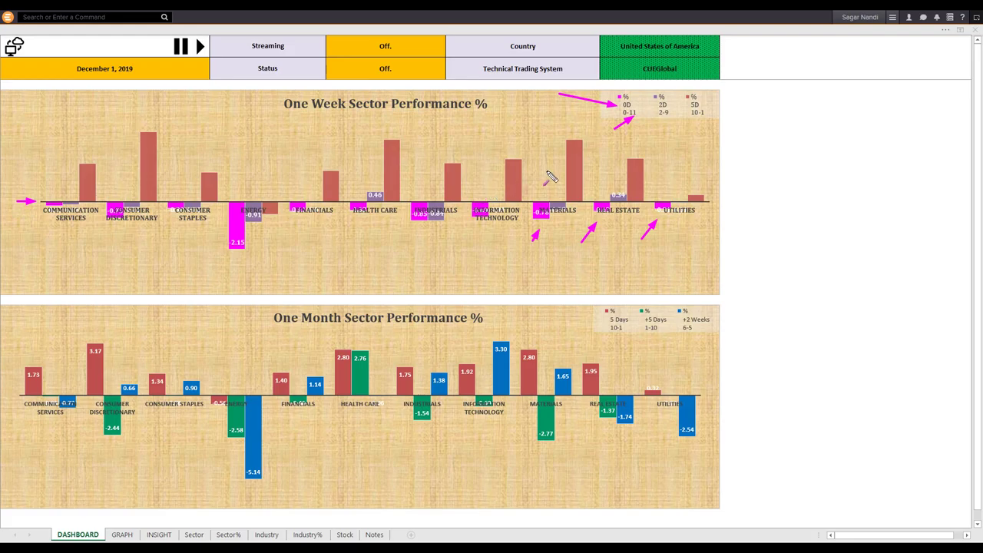
pyautogui.moveTo(710, 144); pyautogui.dragTo(701, 124)
pyautogui.moveTo(277, 236); pyautogui.dragTo(272, 225)
pyautogui.moveTo(578, 102)
pyautogui.mouseDown()
pyautogui.moveTo(624, 123)
pyautogui.moveTo(631, 117)
pyautogui.mouseUp()
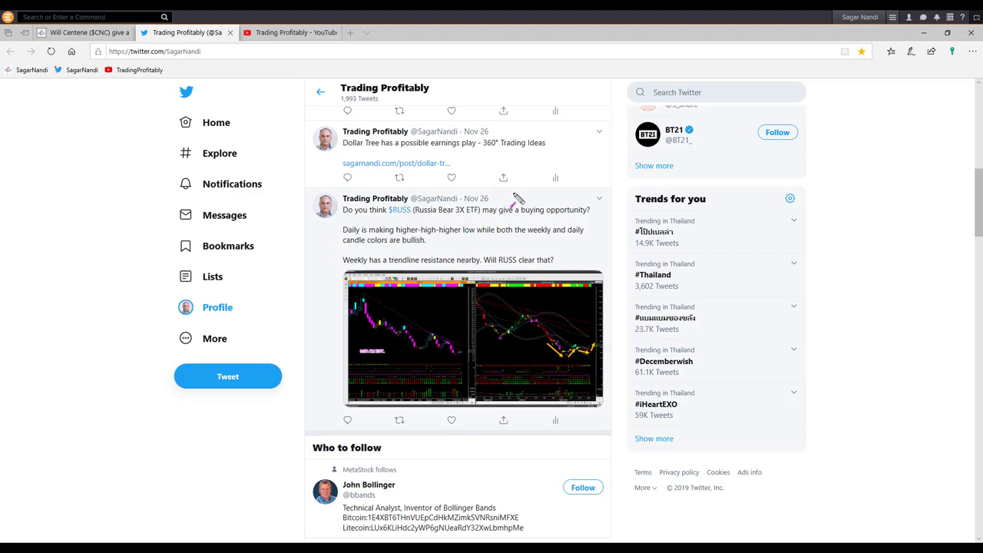
# - Mark the Nov 26 date and the $RUSS (Russia Bear 3X ETF) text in the tweet with arrows, and clear the annotations
pyautogui.moveTo(529, 187); pyautogui.dragTo(496, 196)
pyautogui.moveTo(366, 220); pyautogui.dragTo(499, 225)
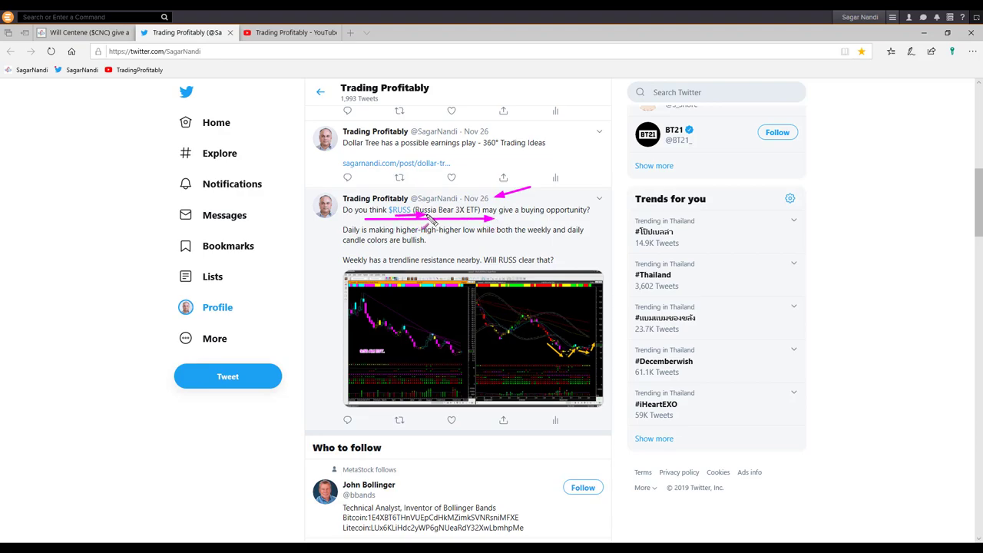
pyautogui.press('Escape')
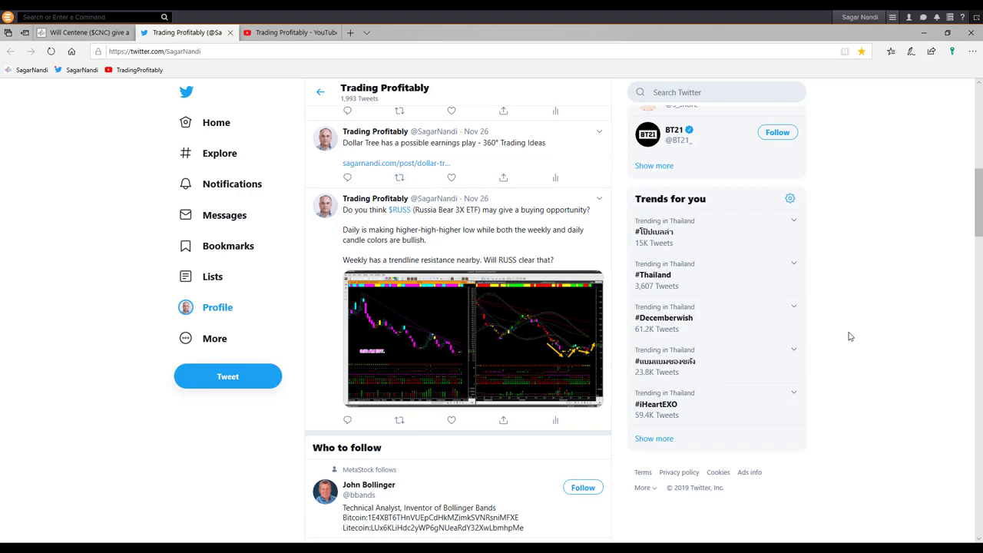
# - Open the tweet's RUSS chart image and mark the price swings and latest candle on the daily chart with arrows
pyautogui.click(472, 327)
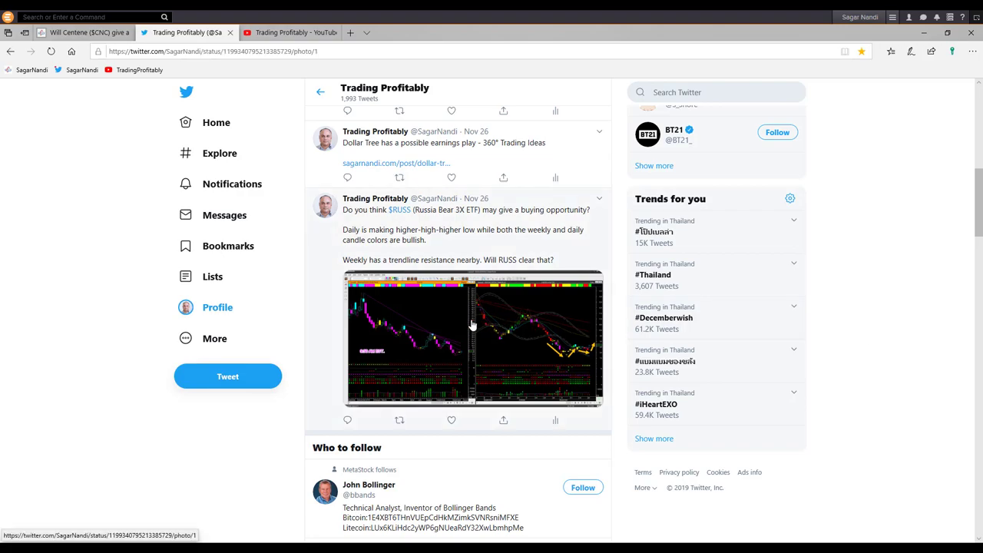
pyautogui.moveTo(720, 324)
pyautogui.mouseDown()
pyautogui.moveTo(760, 357)
pyautogui.moveTo(816, 342)
pyautogui.moveTo(870, 353)
pyautogui.moveTo(883, 335)
pyautogui.mouseUp()
pyautogui.moveTo(882, 283); pyautogui.dragTo(870, 321)
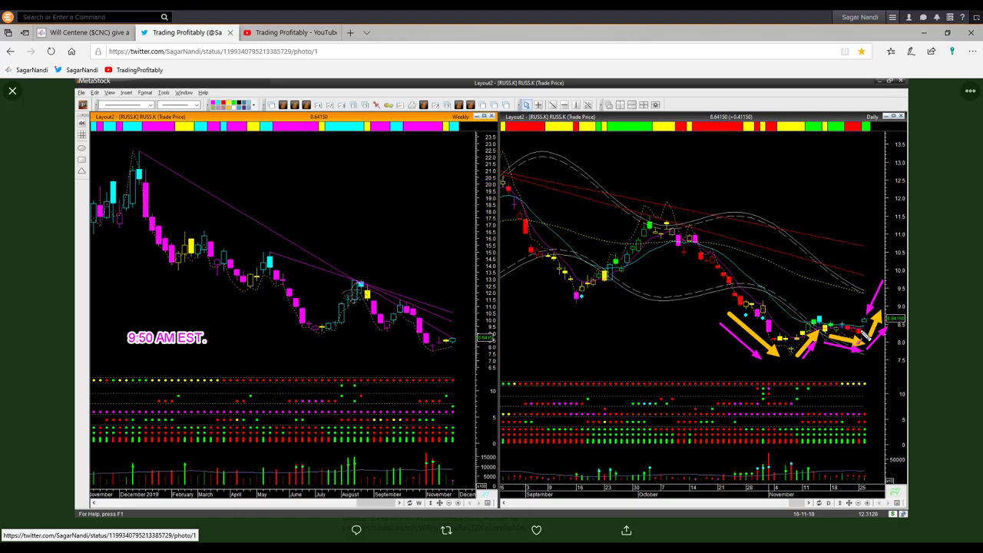
pyautogui.moveTo(845, 298); pyautogui.dragTo(867, 323)
pyautogui.moveTo(878, 367); pyautogui.dragTo(884, 360)
# - On the live RUSS charts, mark the weekly candles near the trendline and the daily candles and upward direction with arrows
pyautogui.moveTo(477, 367); pyautogui.dragTo(459, 346)
pyautogui.moveTo(461, 344); pyautogui.dragTo(466, 334)
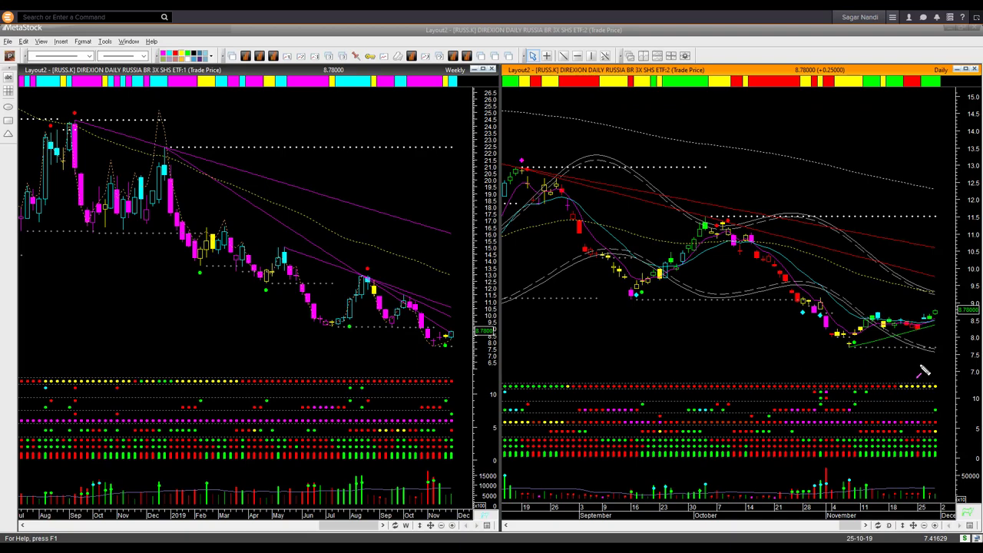
pyautogui.moveTo(952, 364); pyautogui.dragTo(925, 324)
pyautogui.moveTo(952, 339); pyautogui.dragTo(943, 297)
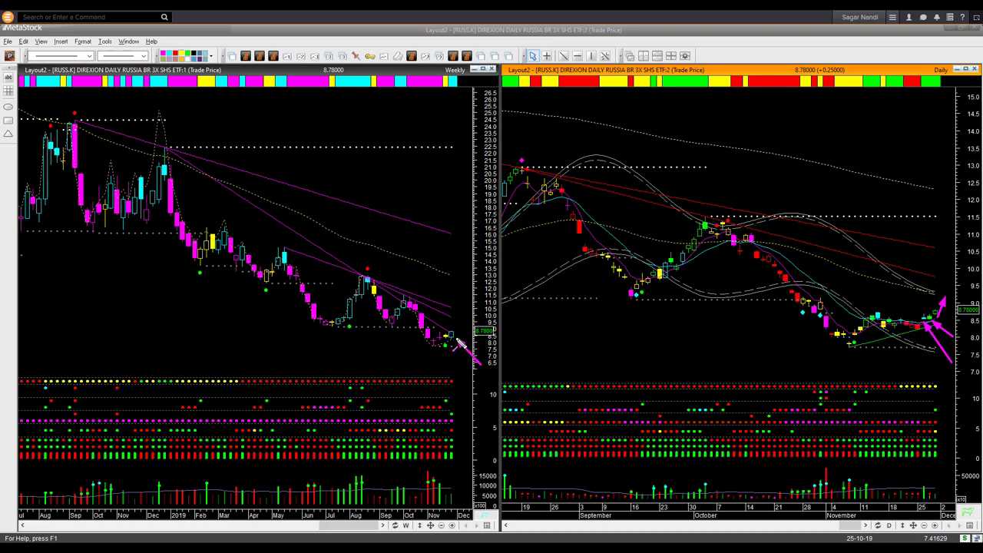
pyautogui.moveTo(452, 339)
pyautogui.mouseDown()
pyautogui.moveTo(430, 324)
pyautogui.moveTo(448, 336)
pyautogui.mouseUp()
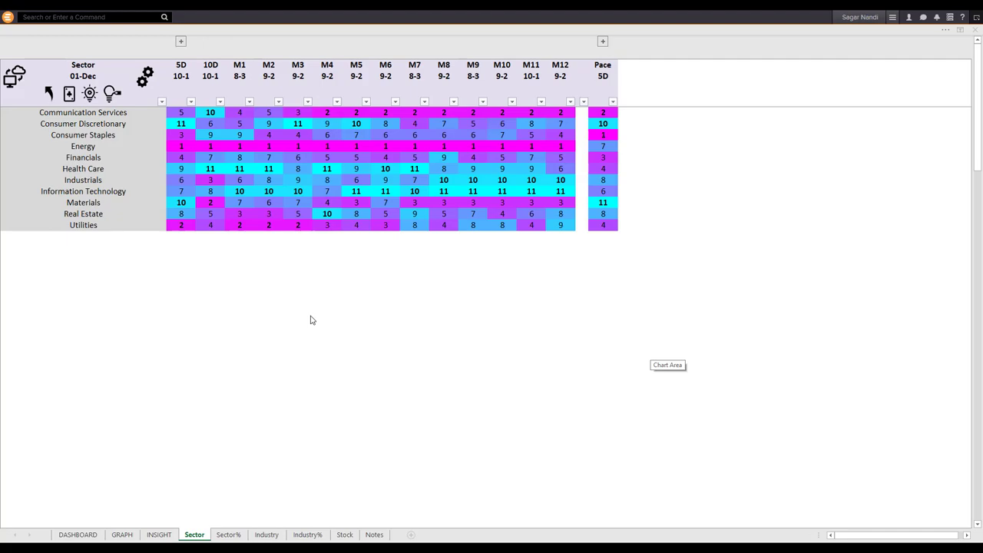
# - Clear the annotations and highlight the M1 to M12 headers, plus the 10D and 5D headers, on the Sector sheet
pyautogui.press('Escape')
pyautogui.click(124, 137)
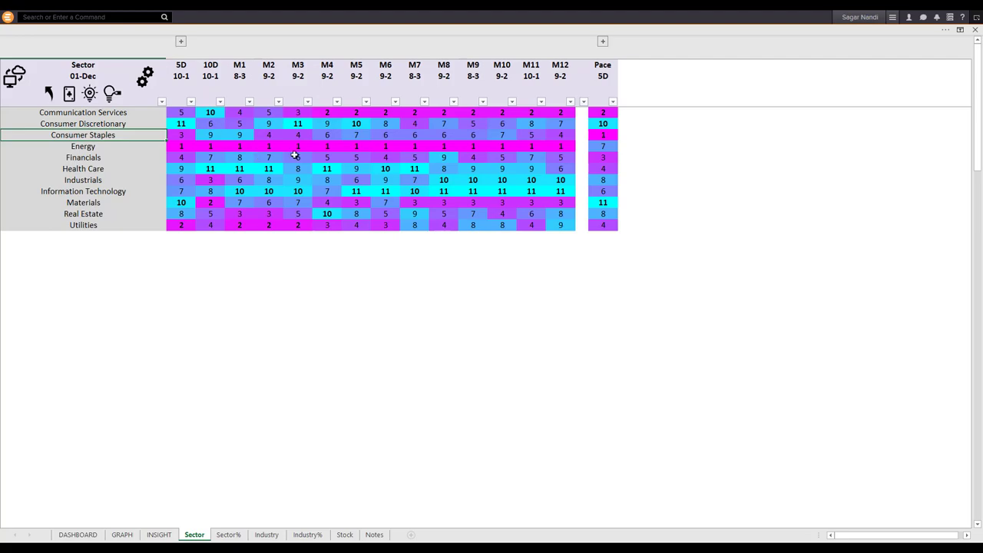
pyautogui.moveTo(239, 86); pyautogui.dragTo(553, 86)
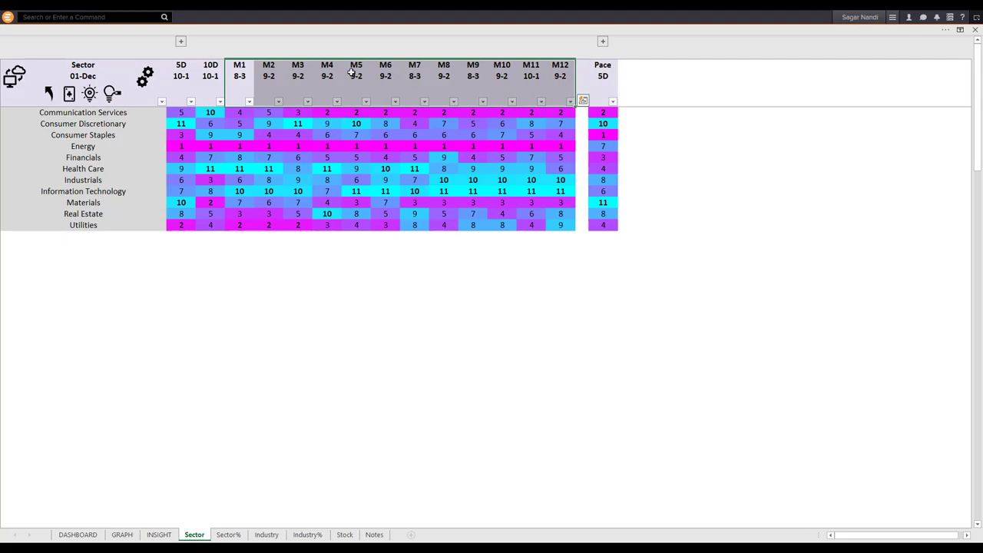
pyautogui.click(208, 77)
pyautogui.moveTo(205, 80); pyautogui.dragTo(189, 75)
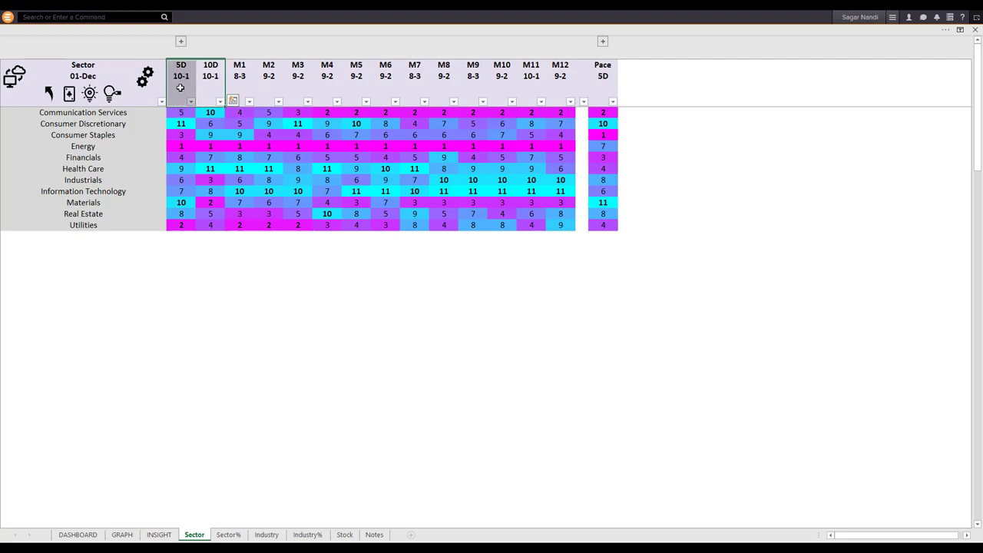
# - Sort the sectors by 5D rank from highest to lowest, and highlight the top two sectors' 5D and Pace 5D ranks
pyautogui.click(185, 85)
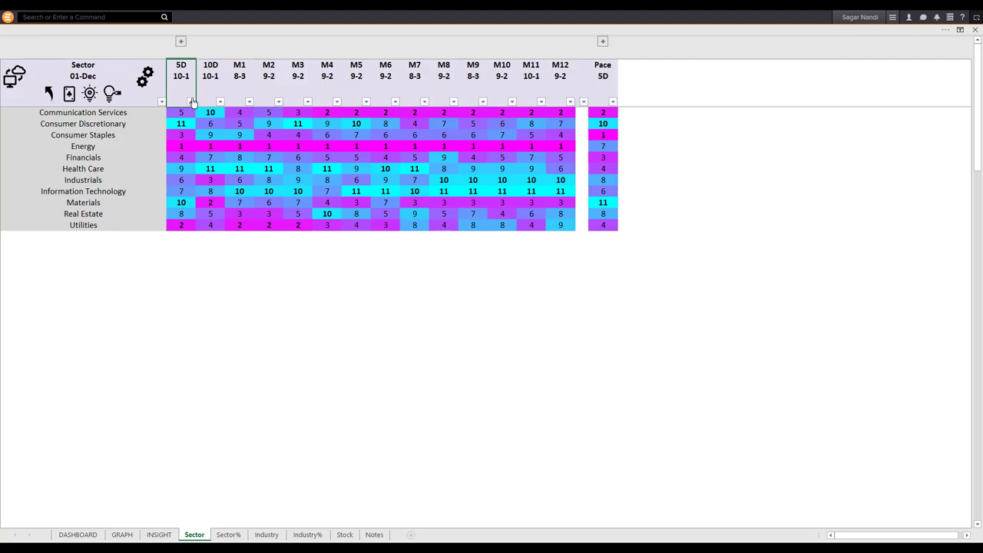
pyautogui.doubleClick(180, 73)
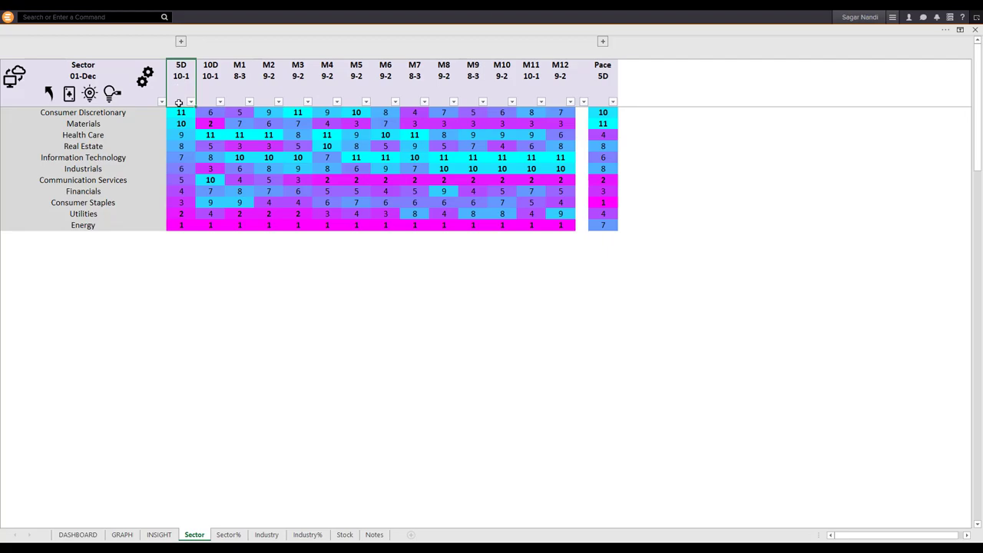
pyautogui.click(181, 111)
pyautogui.moveTo(181, 111); pyautogui.dragTo(180, 124)
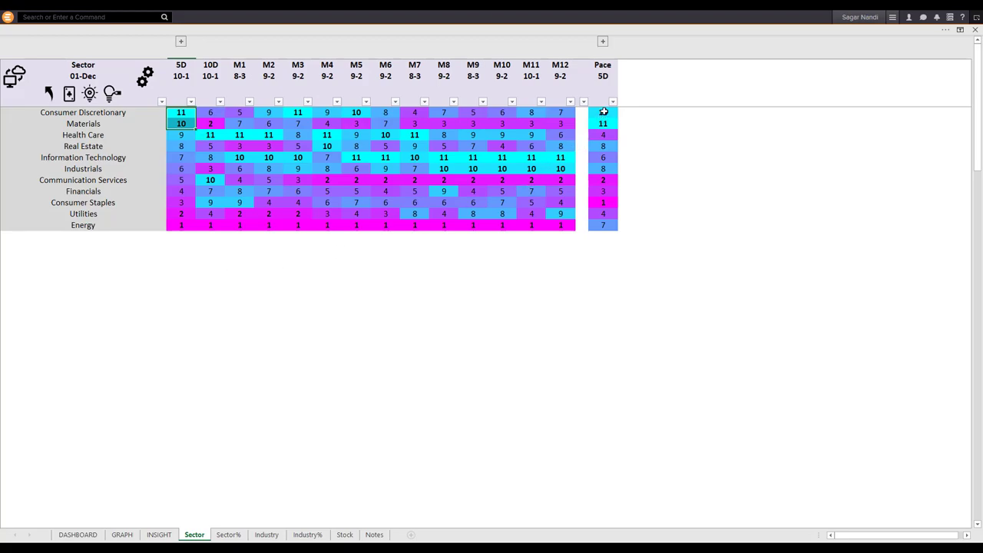
pyautogui.moveTo(604, 111); pyautogui.dragTo(603, 121)
pyautogui.hotkey('ctrl', 'v')
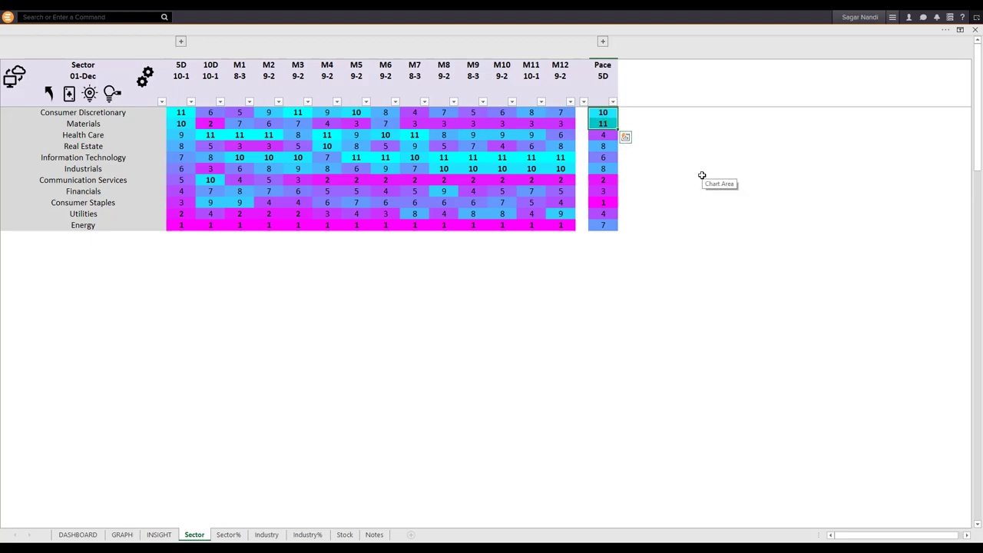
# - Highlight the Pace 5D column, its top two ranks, and the full Consumer Discretionary and Materials rows
pyautogui.moveTo(606, 77); pyautogui.dragTo(597, 229)
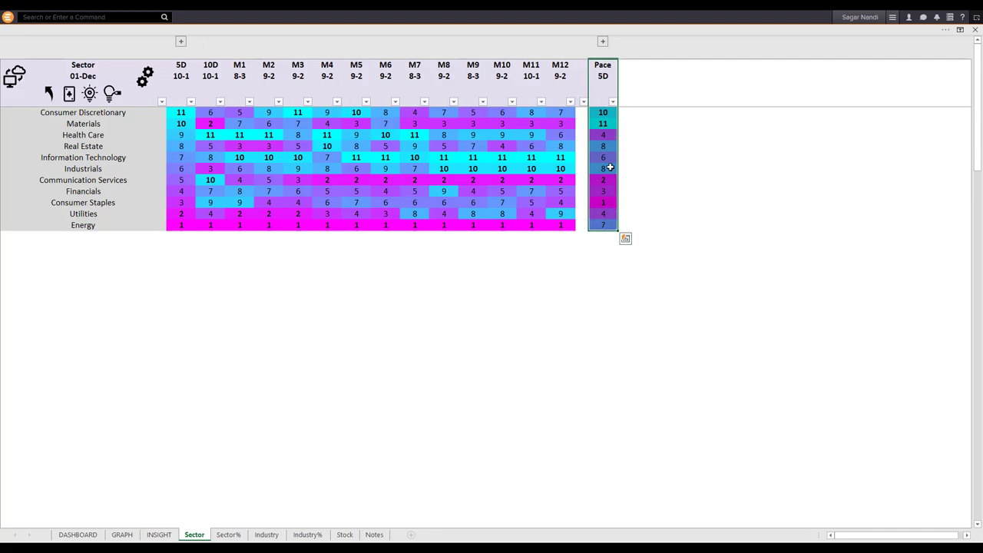
pyautogui.moveTo(606, 112); pyautogui.dragTo(603, 124)
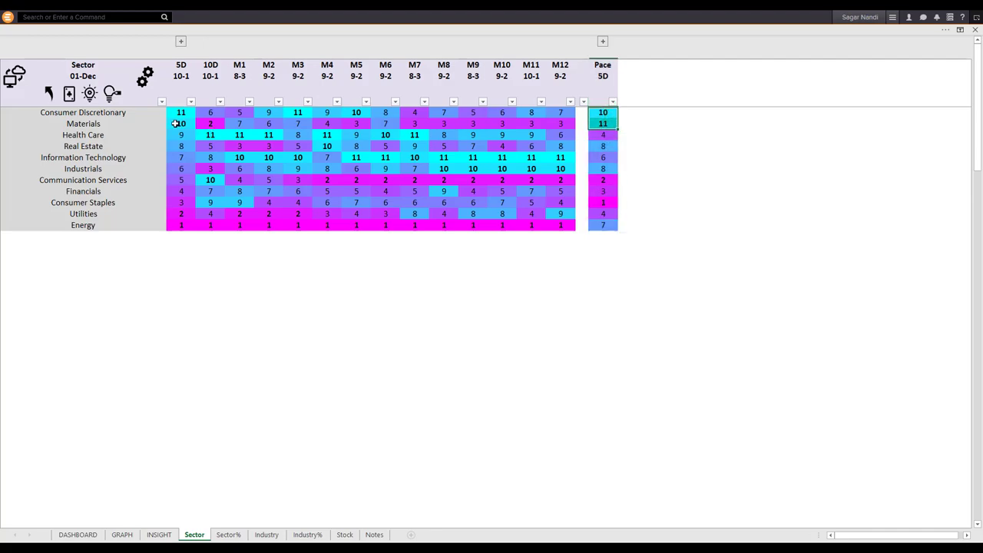
pyautogui.moveTo(181, 112); pyautogui.dragTo(181, 124)
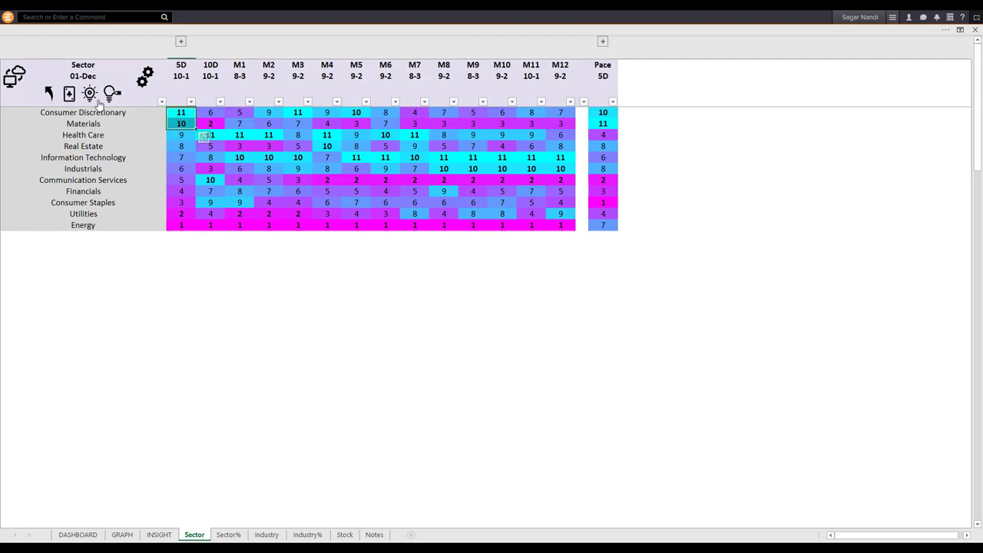
pyautogui.hotkey('shift', 'space')
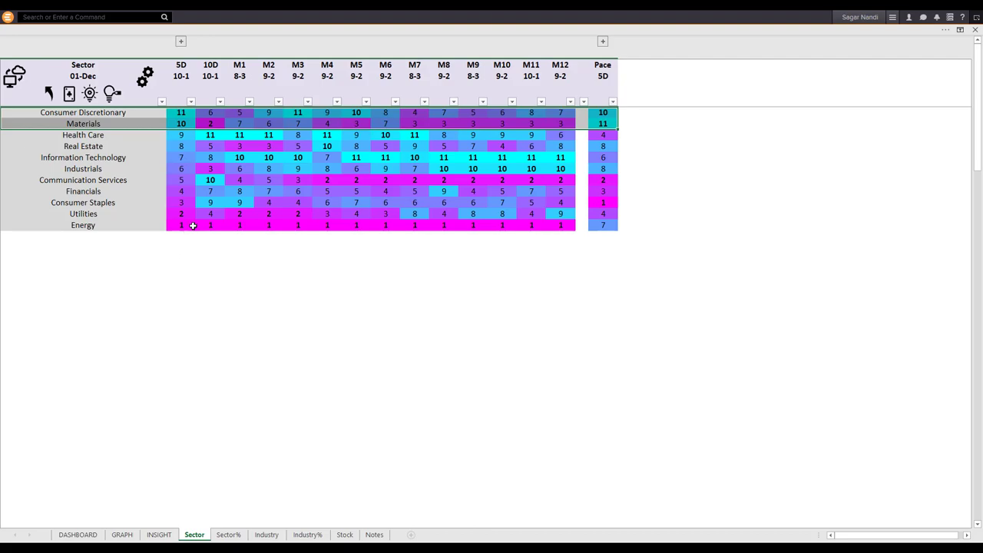
# - Highlight the full rows for Utilities, Energy, Consumer Staples and Communication Services
pyautogui.moveTo(181, 213); pyautogui.dragTo(181, 223)
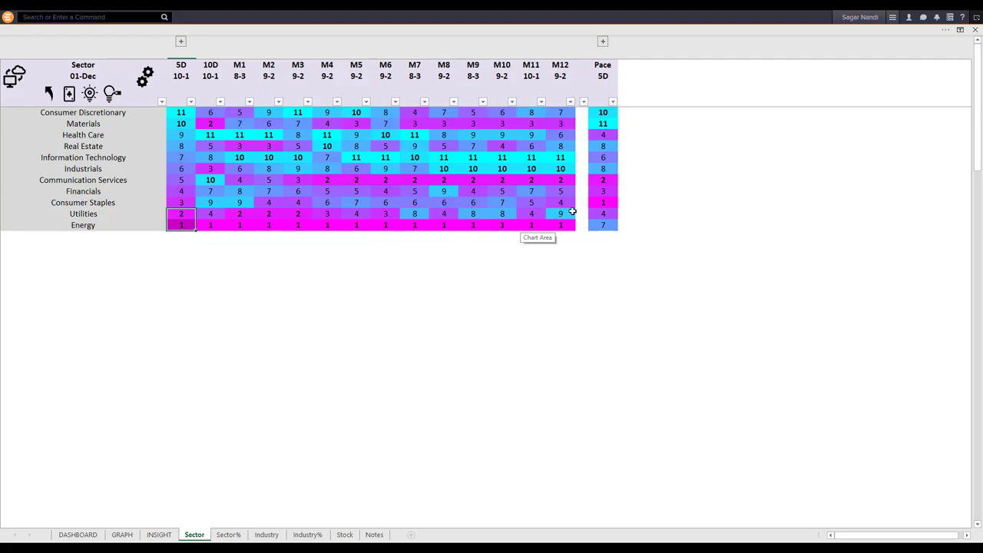
pyautogui.keyDown('ctrl'); pyautogui.click(604, 203); pyautogui.keyUp('ctrl')
pyautogui.keyDown('ctrl'); pyautogui.click(607, 179); pyautogui.keyUp('ctrl')
pyautogui.click(89, 93)
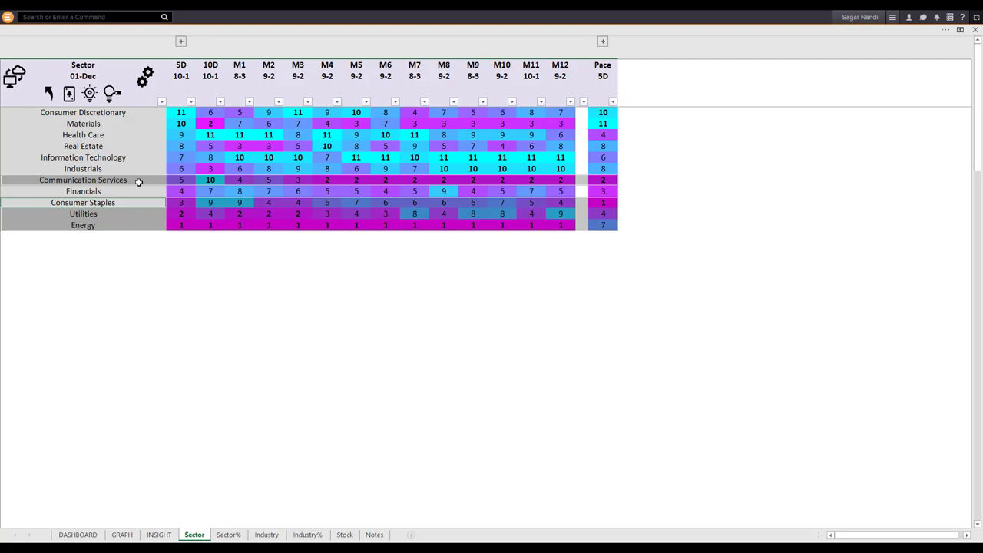
# - Expand the hidden 0D, 1D and 2D columns and highlight the 1D and 0D ranks and headers
pyautogui.click(181, 43)
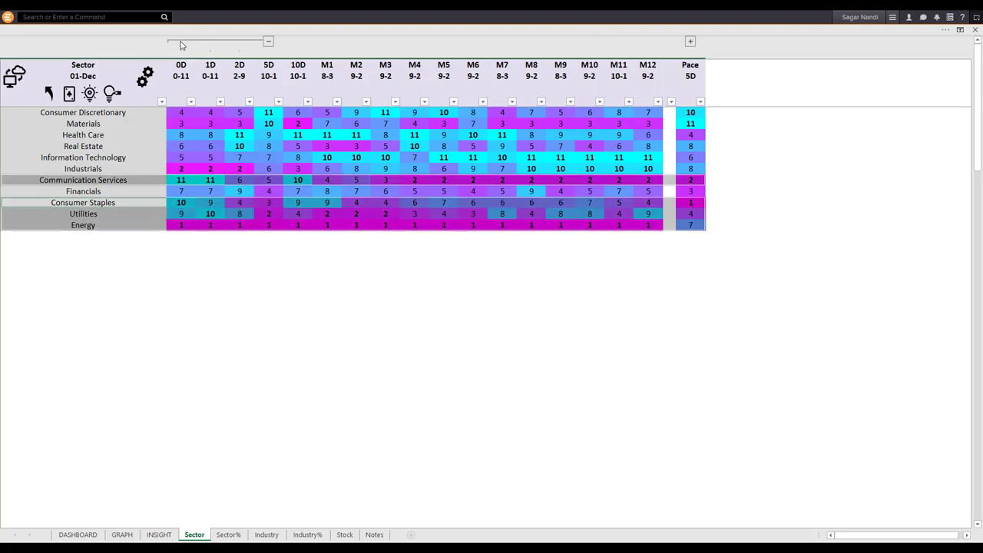
pyautogui.moveTo(214, 75)
pyautogui.mouseDown()
pyautogui.moveTo(201, 163)
pyautogui.moveTo(210, 222)
pyautogui.mouseUp()
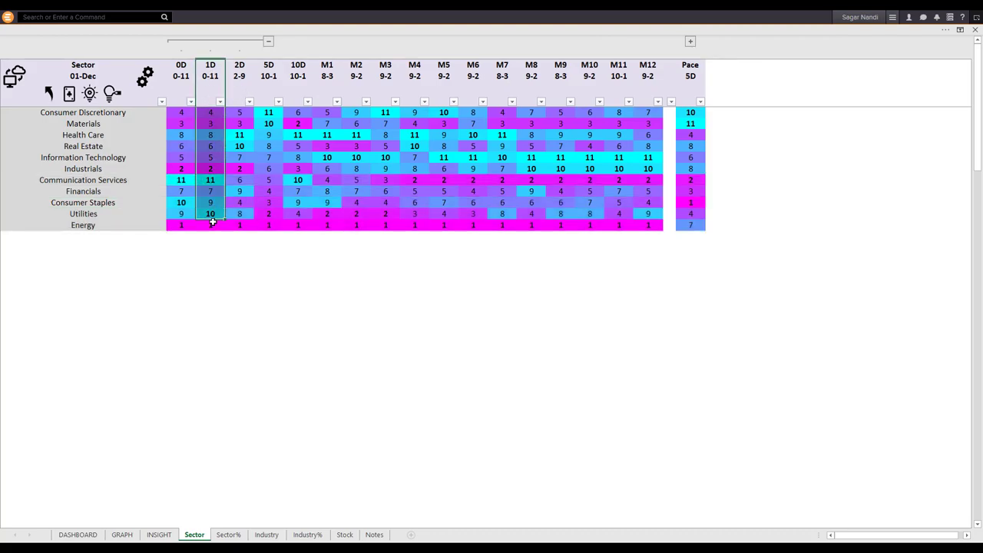
pyautogui.moveTo(180, 76); pyautogui.dragTo(184, 226)
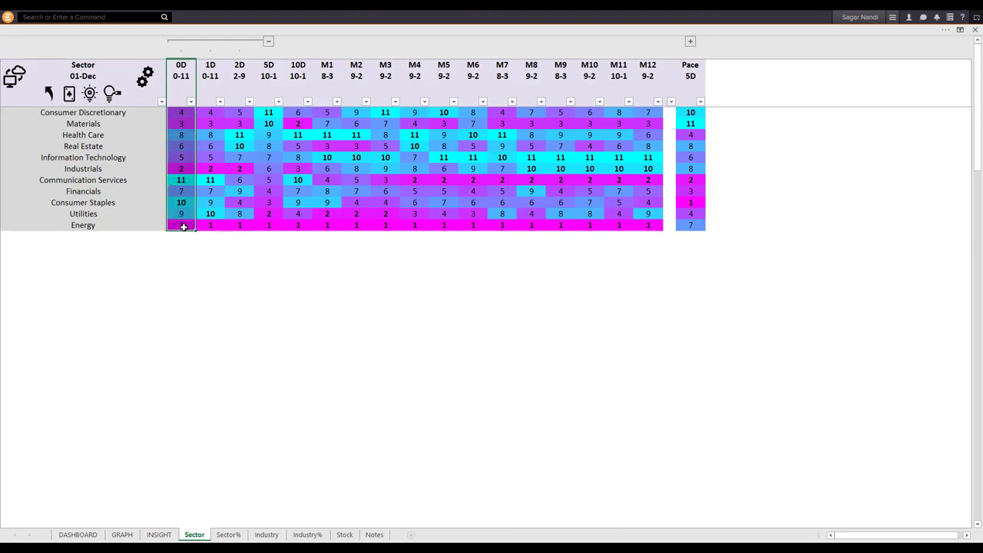
pyautogui.click(211, 75)
pyautogui.keyDown('shift'); pyautogui.click(187, 74); pyautogui.keyUp('shift')
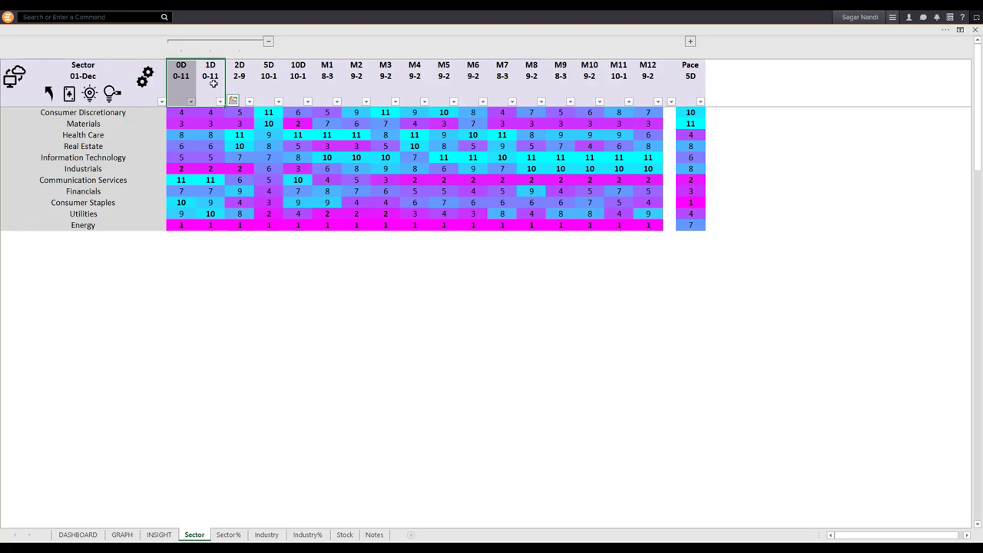
# - Sort the sectors by 0D rank from highest to lowest and highlight the full rows from Communication Services to Health Care
pyautogui.click(181, 73)
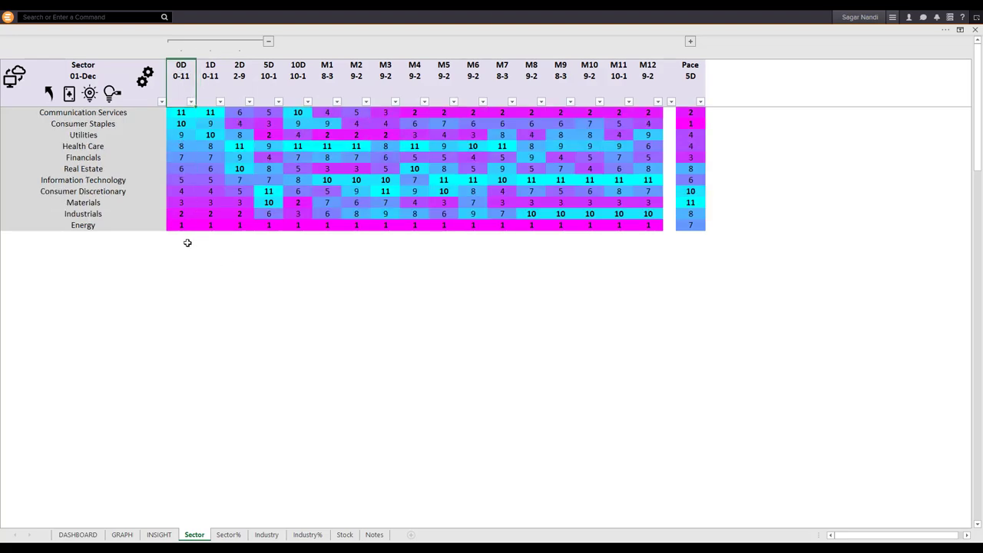
pyautogui.click(179, 112)
pyautogui.click(181, 123)
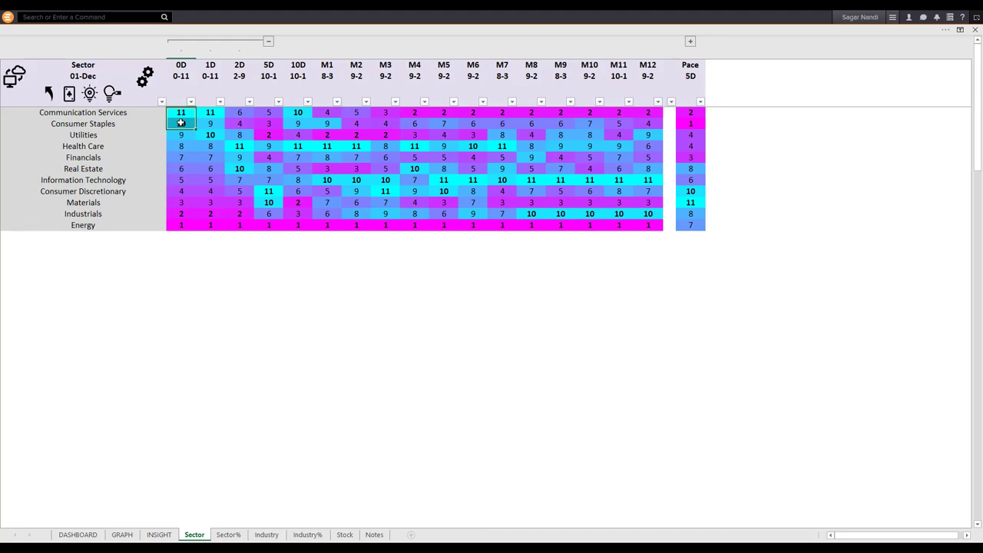
pyautogui.moveTo(181, 125); pyautogui.dragTo(181, 145)
pyautogui.hotkey('shift', 'space')
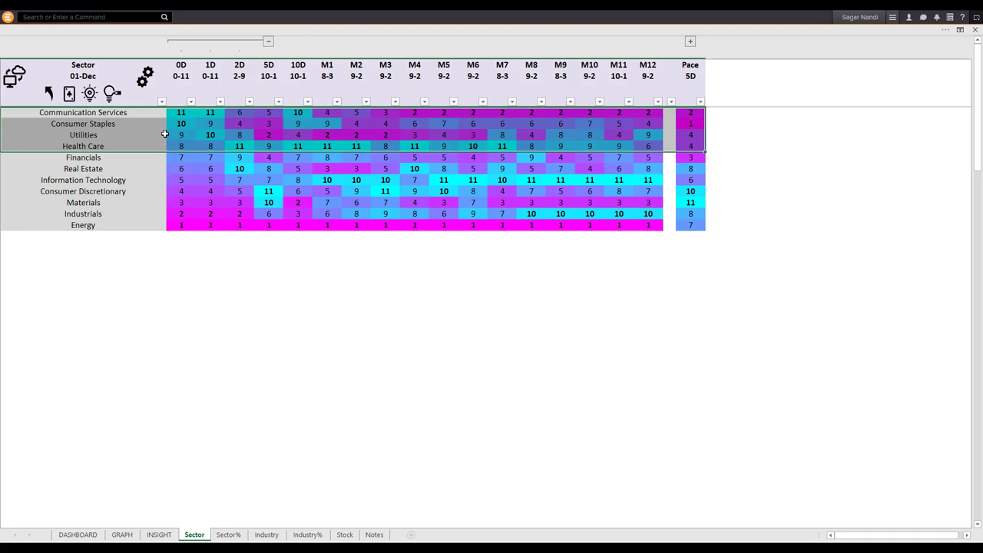
# - Highlight the 0D ranks from Energy up to Information Technology and the 5D column, and clear the highlight
pyautogui.click(177, 225)
pyautogui.moveTo(177, 225); pyautogui.dragTo(181, 180)
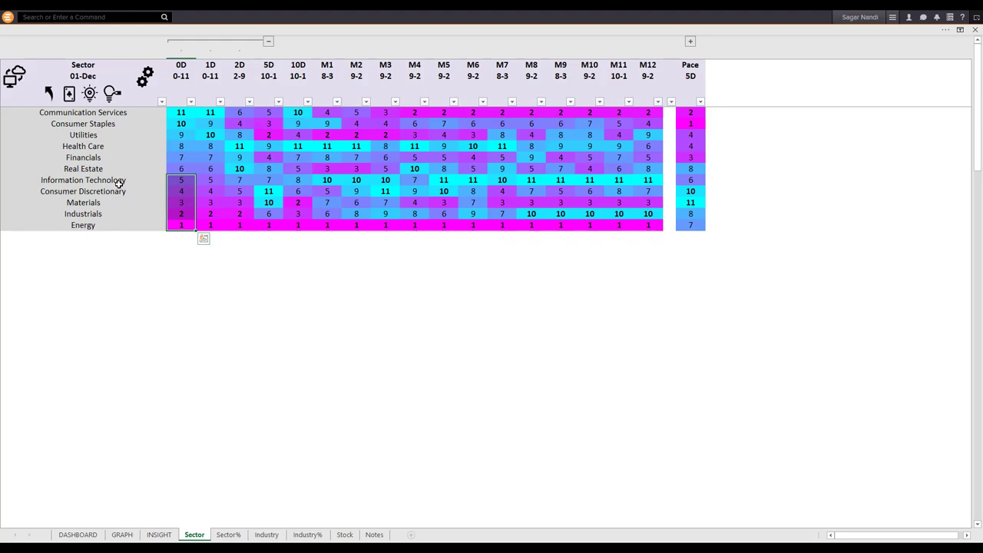
pyautogui.click(260, 97)
pyautogui.moveTo(260, 97); pyautogui.dragTo(287, 248)
pyautogui.click(338, 268)
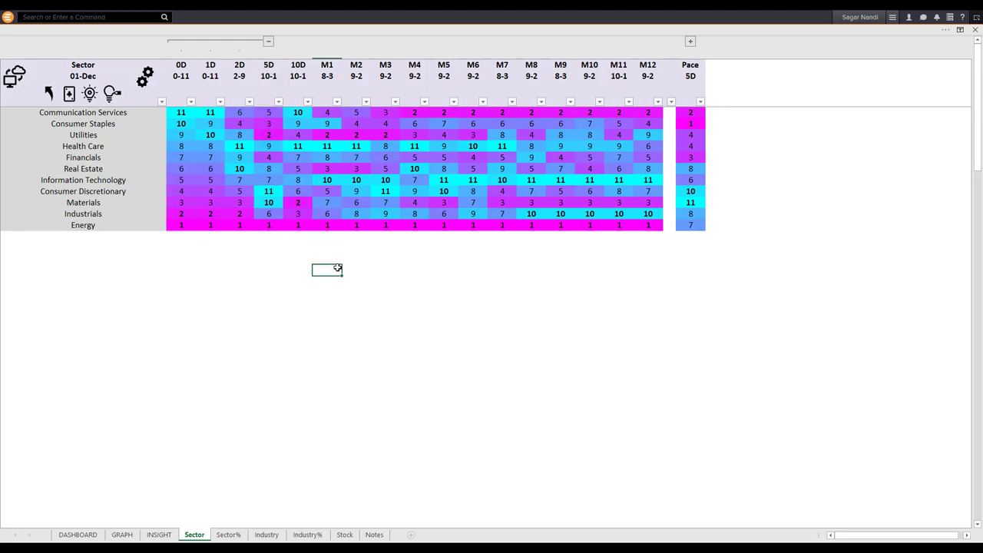
# - Expand the Pace 0D and Pace 2D columns and highlight the Communication Services and Consumer Staples rows
pyautogui.click(689, 40)
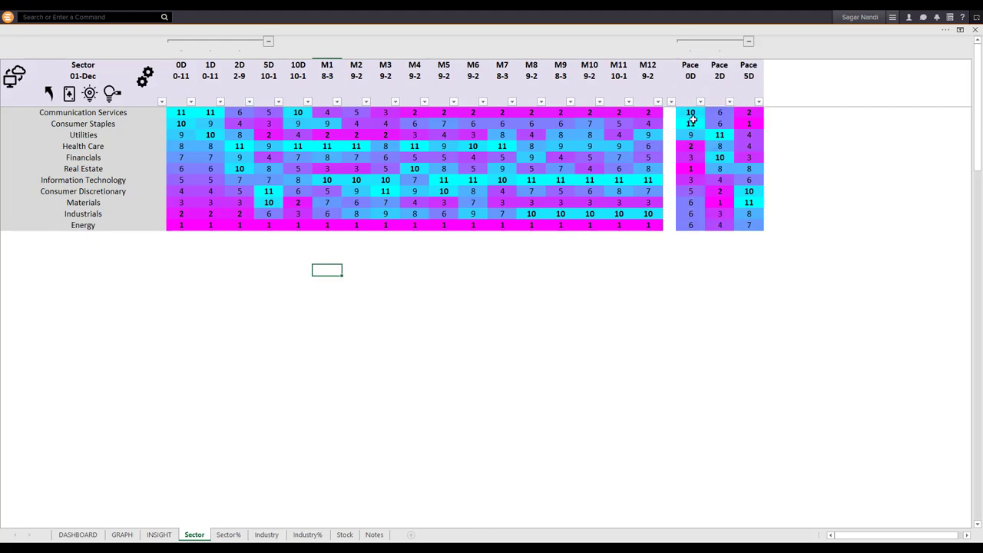
pyautogui.moveTo(128, 112); pyautogui.dragTo(129, 124)
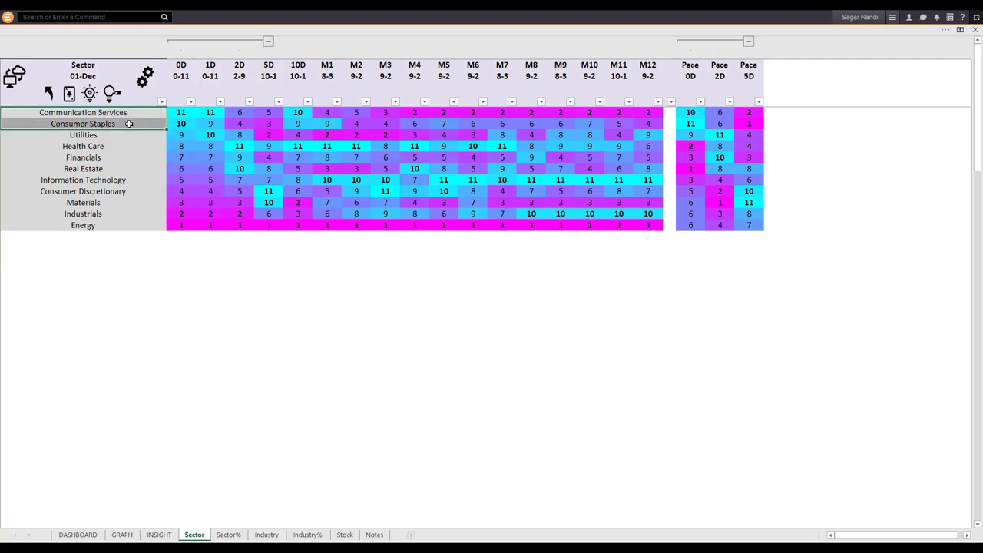
pyautogui.click(87, 94)
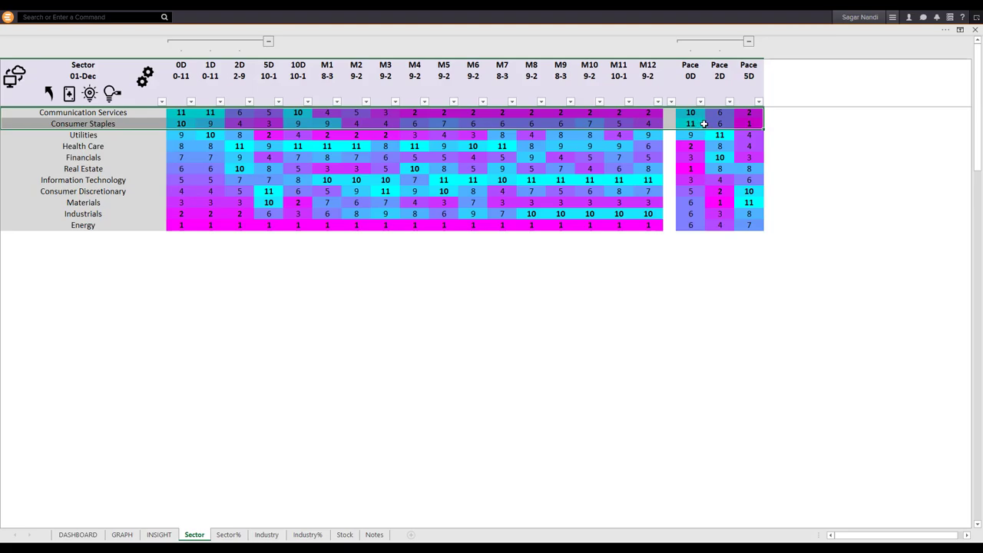
pyautogui.click(138, 121)
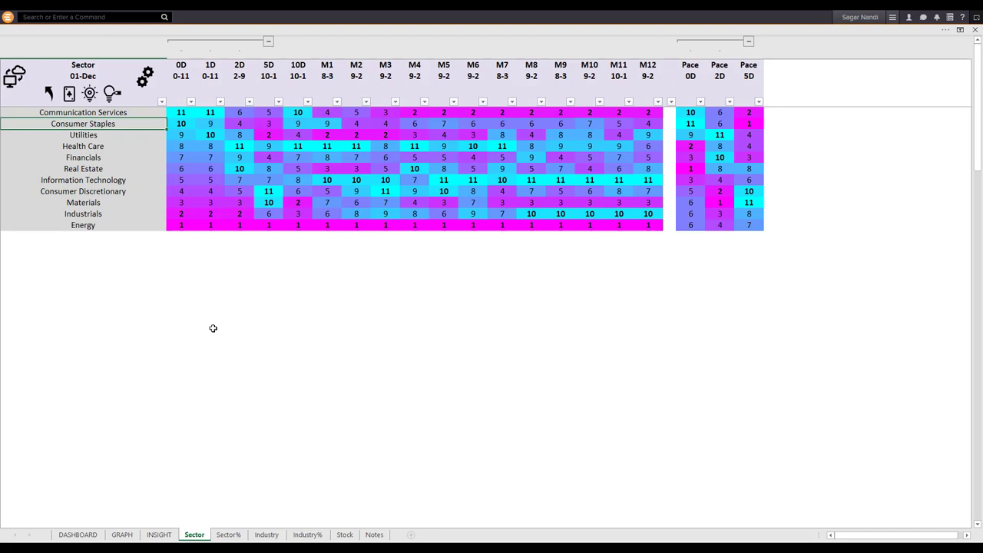
# - On the Industry sheet, sort the industries by 0D rank from highest to lowest and highlight the 0D ranks down to Pharmaceuticals
pyautogui.click(267, 535)
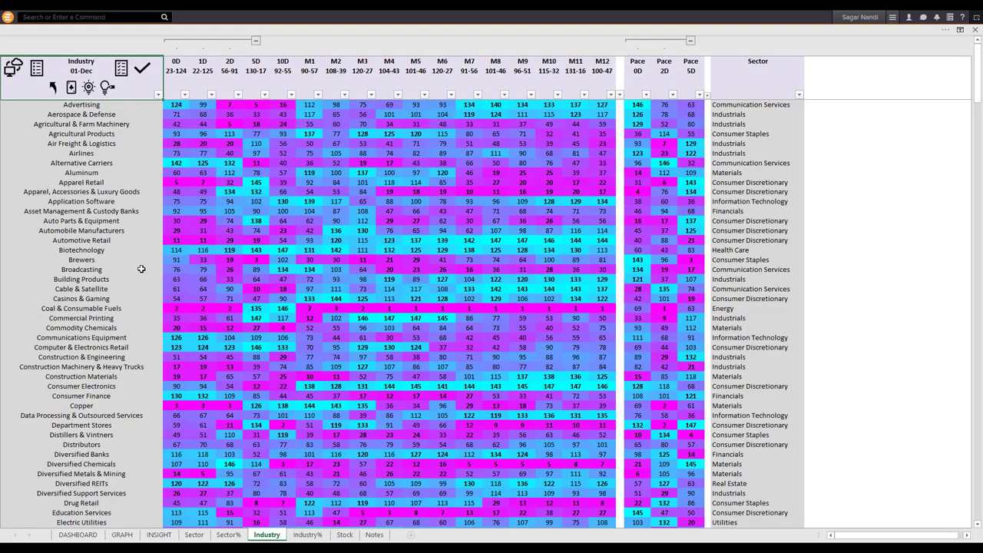
pyautogui.click(176, 66)
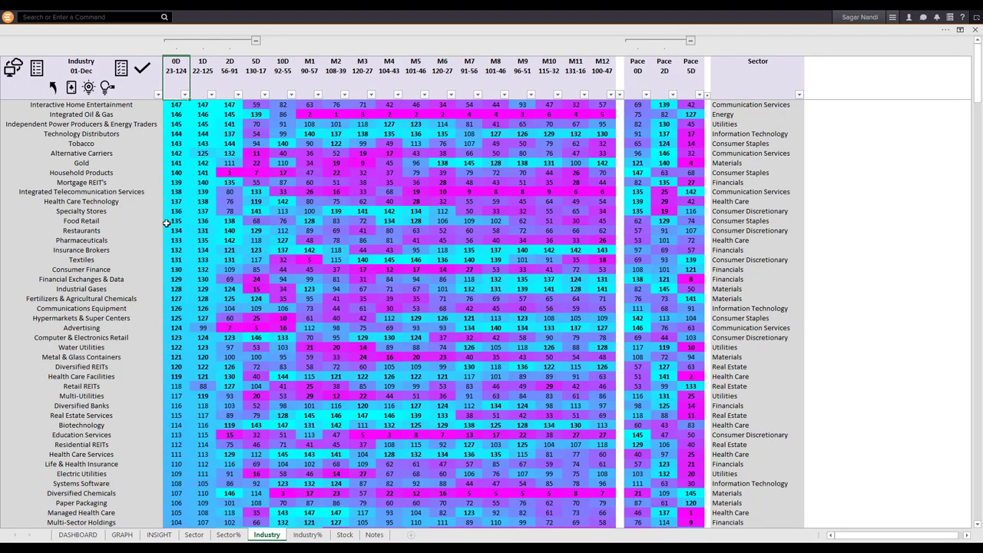
pyautogui.moveTo(174, 105); pyautogui.dragTo(167, 240)
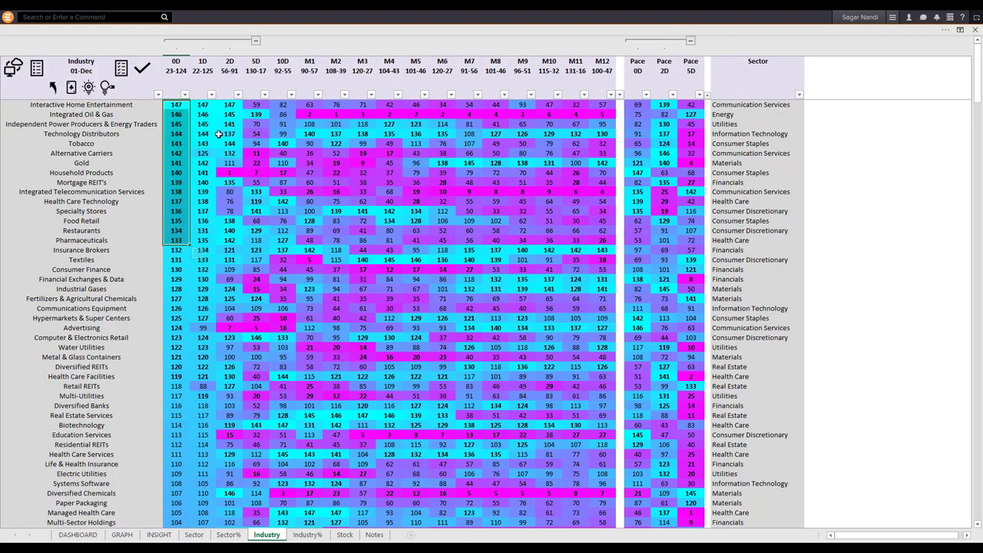
# - Highlight the Household Products, Integrated Oil & Gas and Consumer Finance rows and mark their 0D ranks with arrows
pyautogui.click(181, 176)
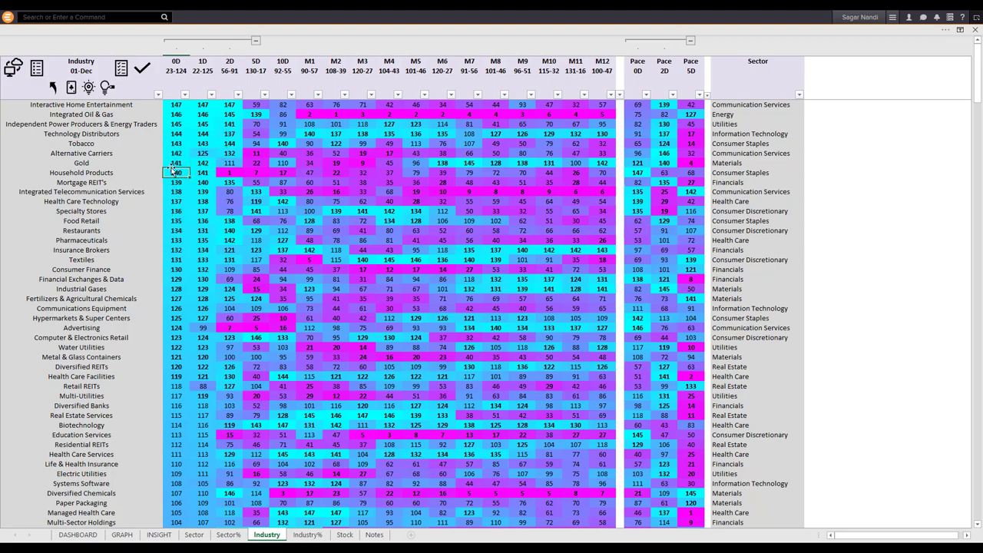
pyautogui.keyDown('ctrl'); pyautogui.click(175, 115); pyautogui.keyUp('ctrl')
pyautogui.keyDown('ctrl'); pyautogui.click(178, 270); pyautogui.keyUp('ctrl')
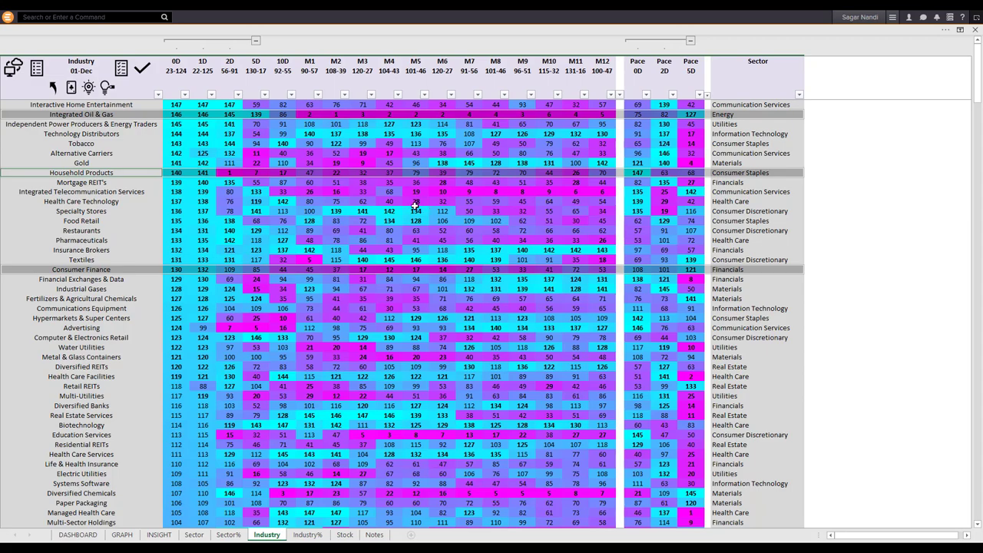
pyautogui.moveTo(432, 123); pyautogui.dragTo(181, 123)
pyautogui.moveTo(364, 187); pyautogui.dragTo(183, 183)
pyautogui.moveTo(300, 279); pyautogui.dragTo(183, 281)
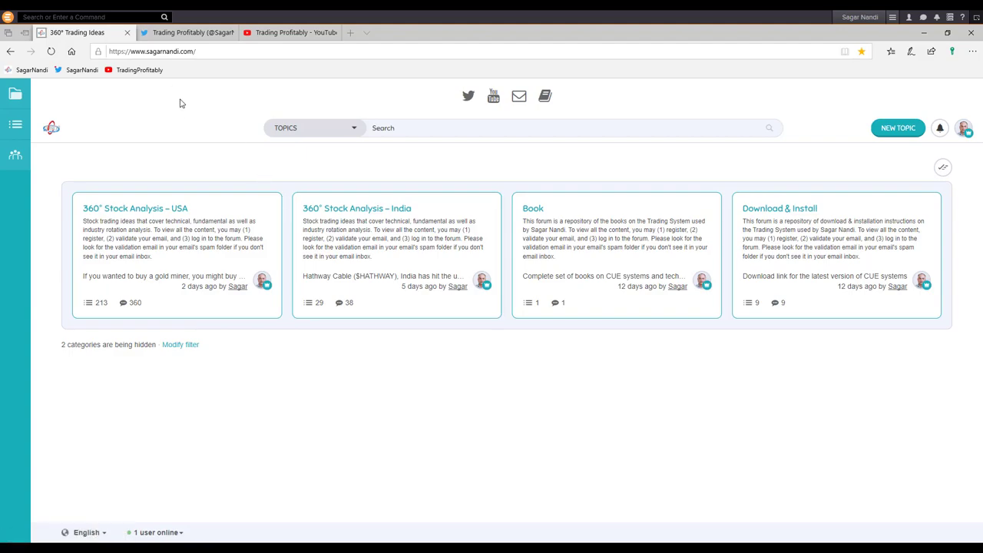
# - Switch from the 360° Trading Ideas forum to the Trading Profitably Twitter profile
pyautogui.click(191, 34)
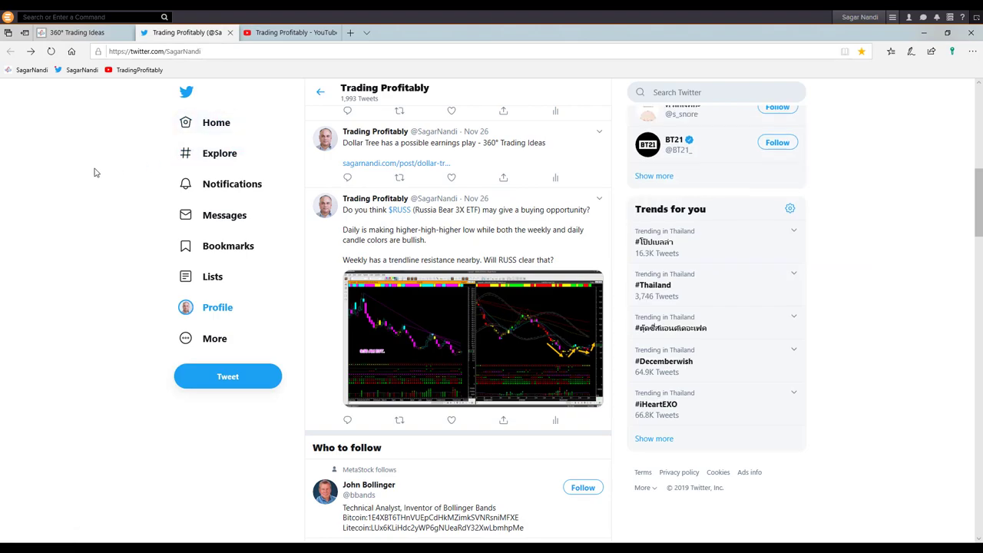